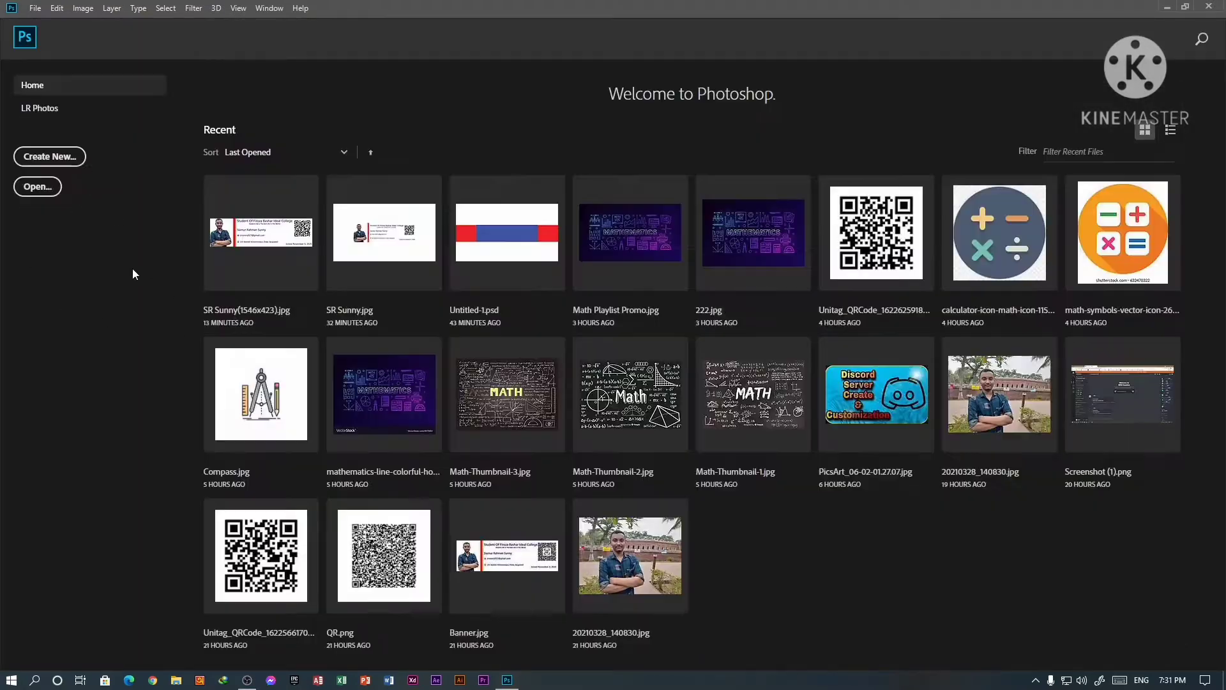
Set up a new 2560 × 1440 pixel CMYK document at 300 pixels/inch with a white (ffffff) custom background
left_click(64, 158)
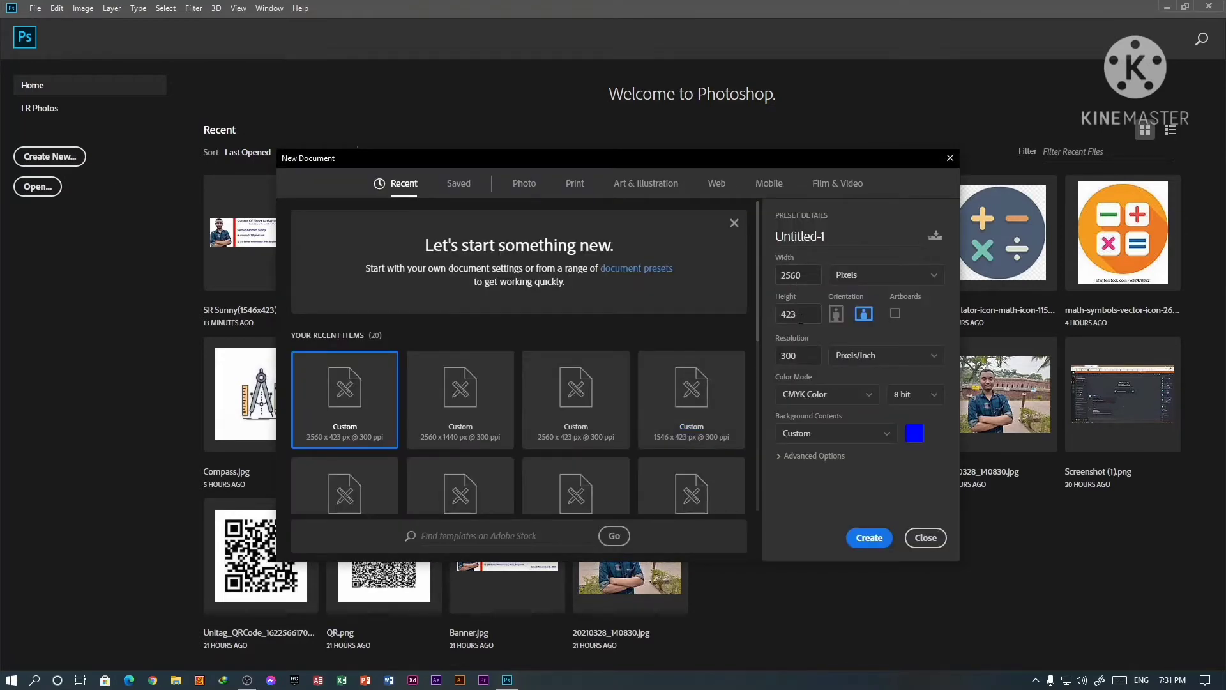
left_click(801, 317)
type("1440")
left_click(841, 400)
left_click(841, 400)
left_click(905, 432)
left_click(915, 433)
left_click(717, 137)
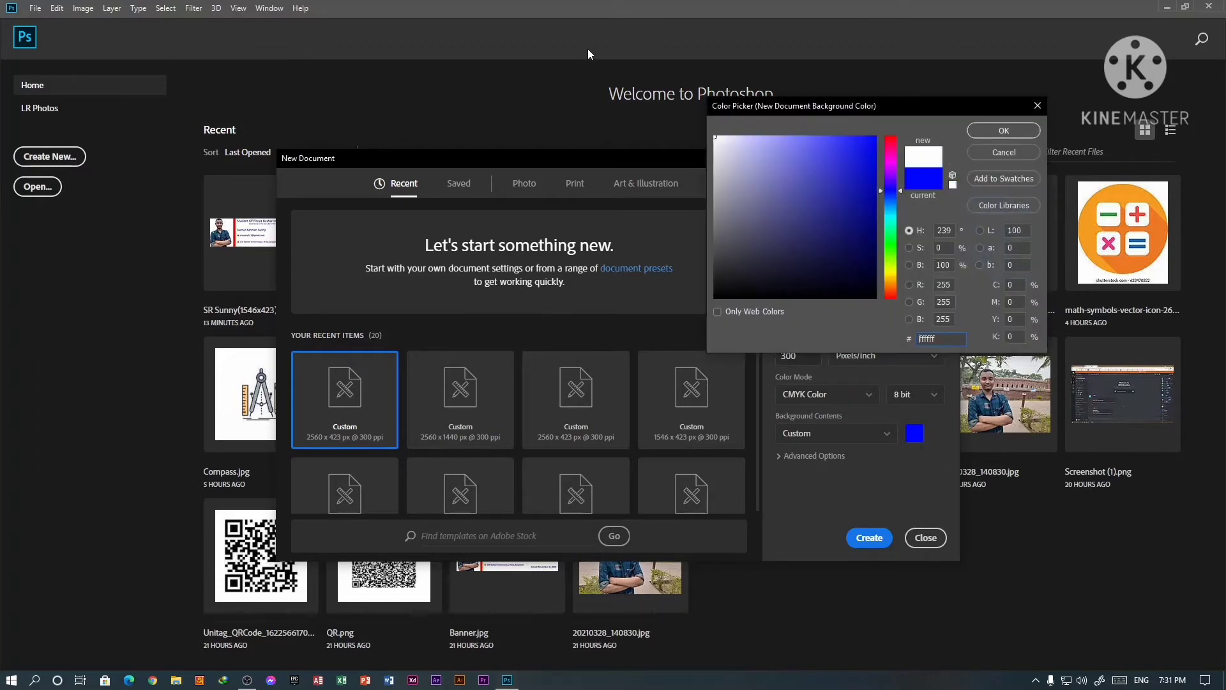
left_click(1009, 157)
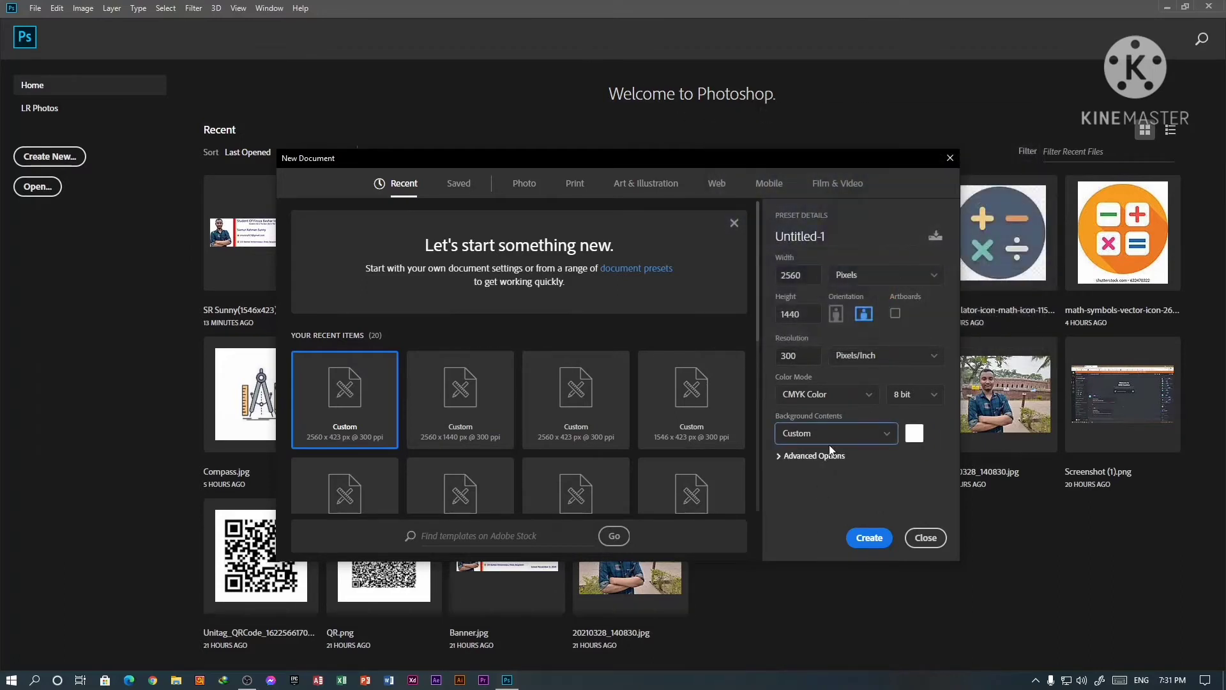
Choose a colour profile in the advanced options and create the white document
left_click(826, 457)
left_click(839, 490)
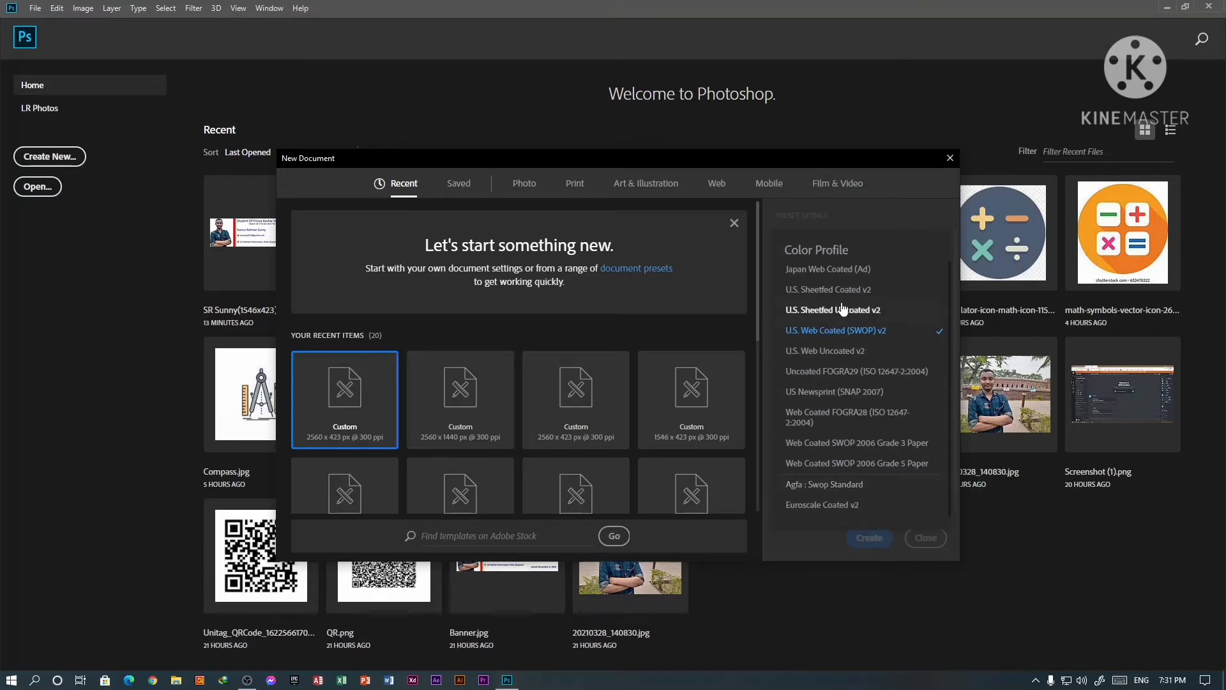
scroll(837, 281, "up", 5)
left_click(836, 281)
left_click(869, 538)
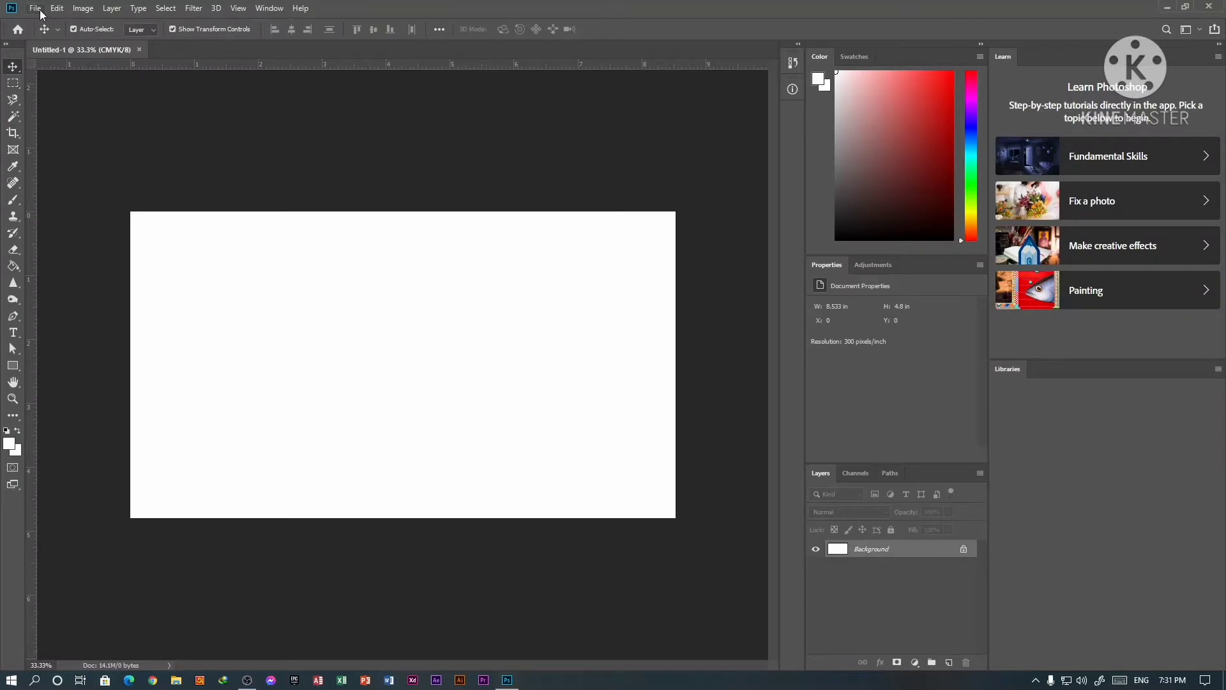
Create a second document of 2560 × 423 pixels at 300 pixels/inch with a pure blue background
left_click(35, 9)
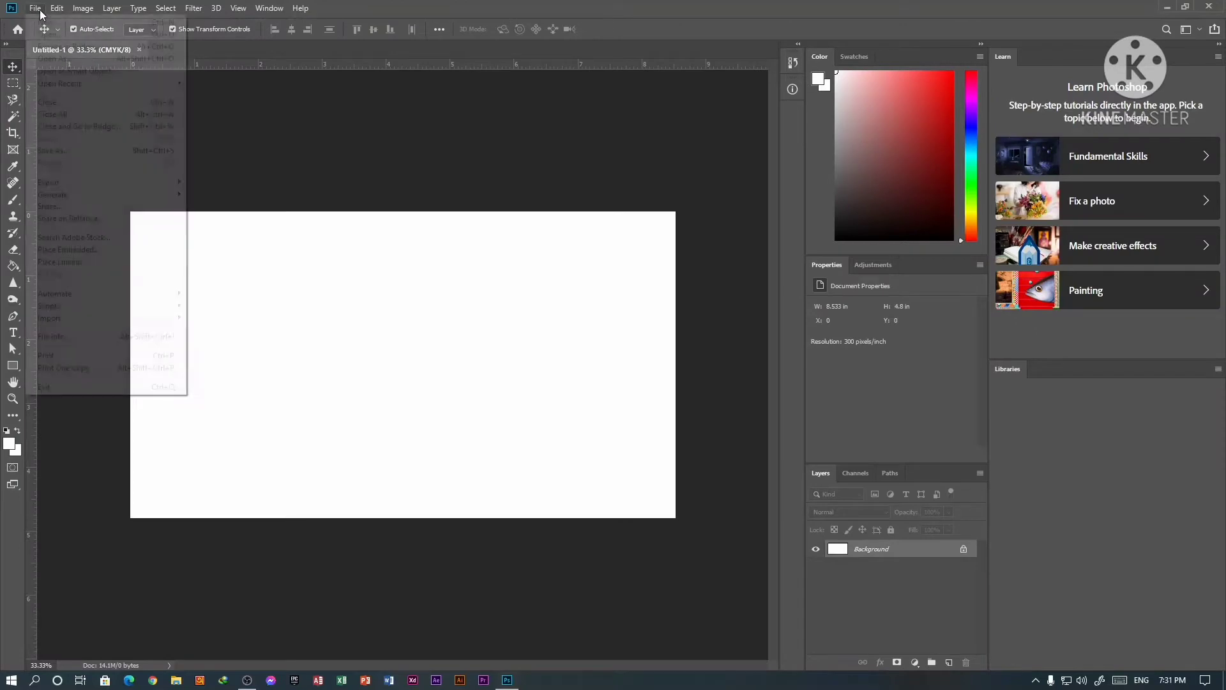
left_click(498, 282)
key("ctrl+n")
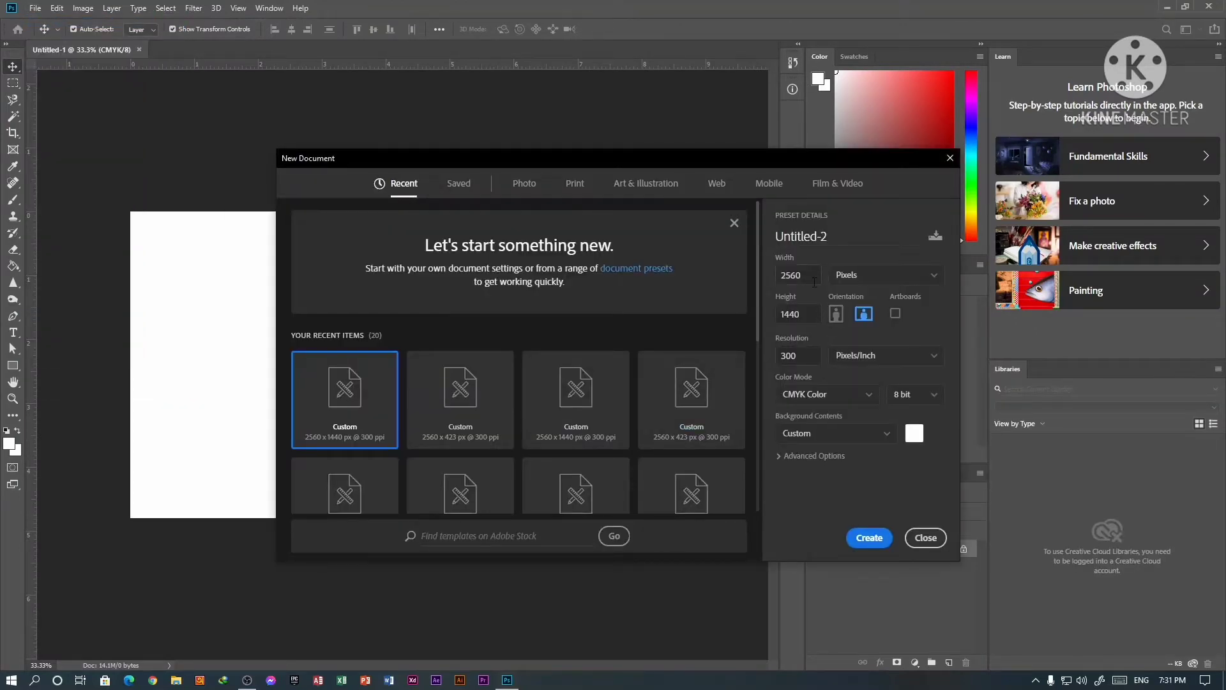
left_click(807, 316)
left_click(802, 320)
key("BackSpace")
key("BackSpace")
key("BackSpace")
type("423")
left_click(915, 441)
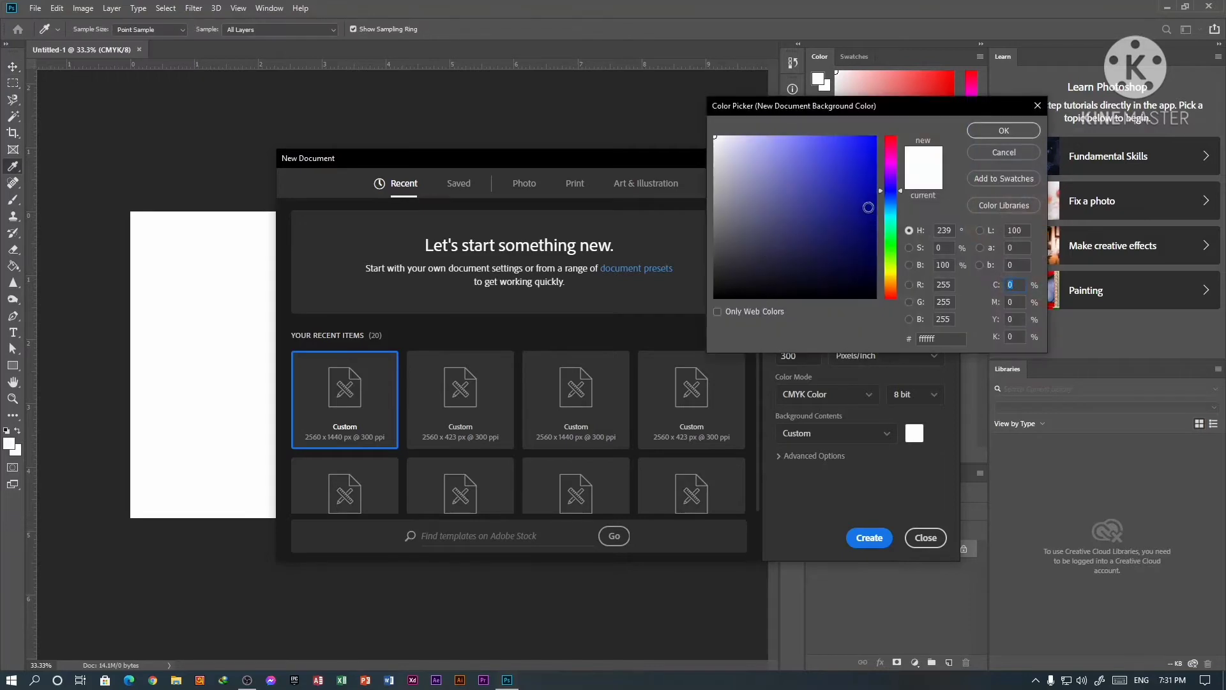
left_click_drag(868, 207, 910, 113)
left_click(984, 135)
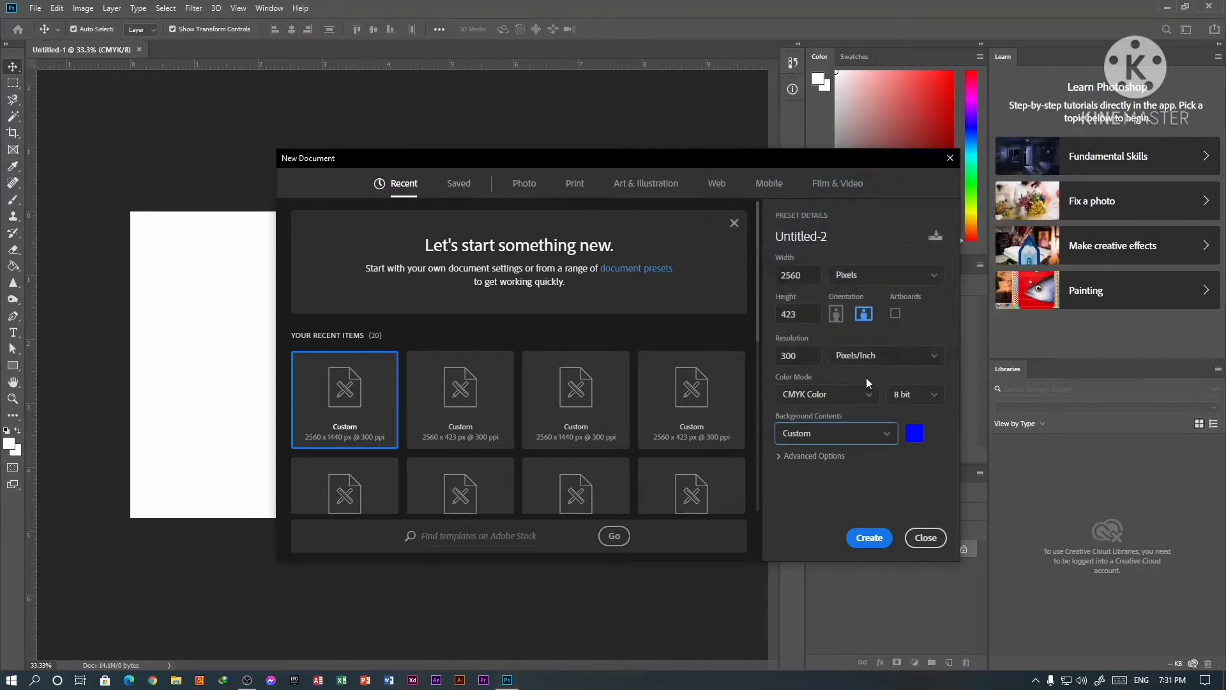
left_click(874, 538)
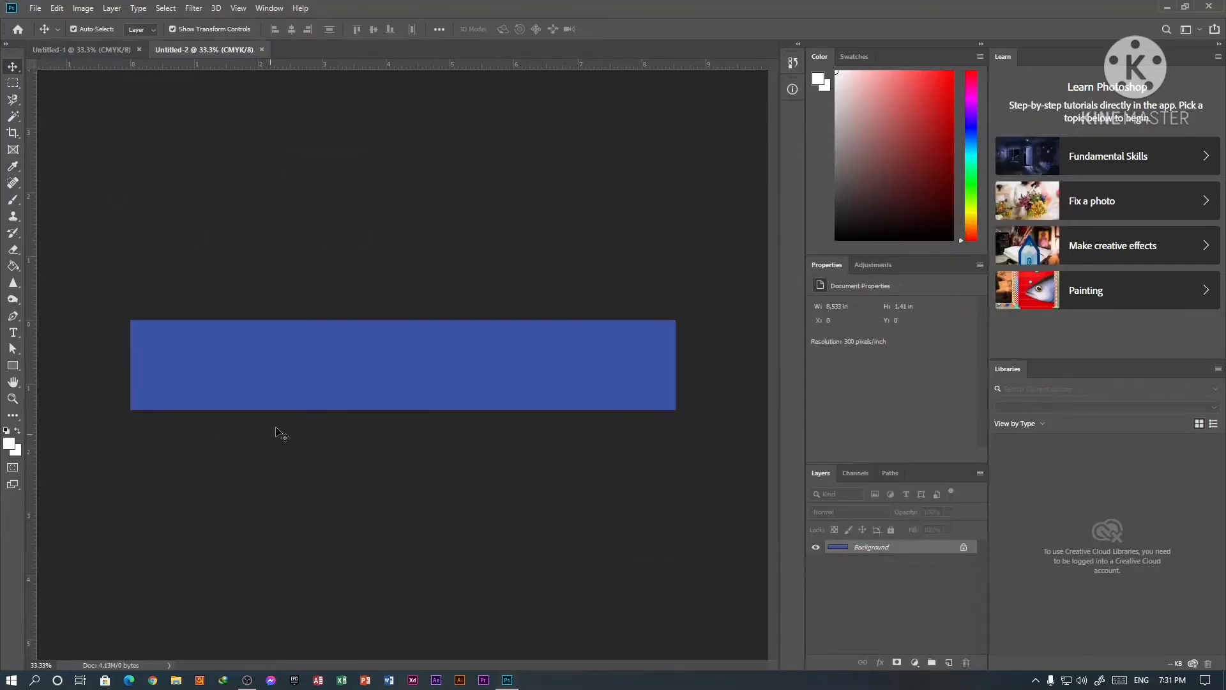
Copy the blue band from the second document into the white 2560 × 1440 document
left_click_drag(319, 371, 439, 416)
left_click(606, 283)
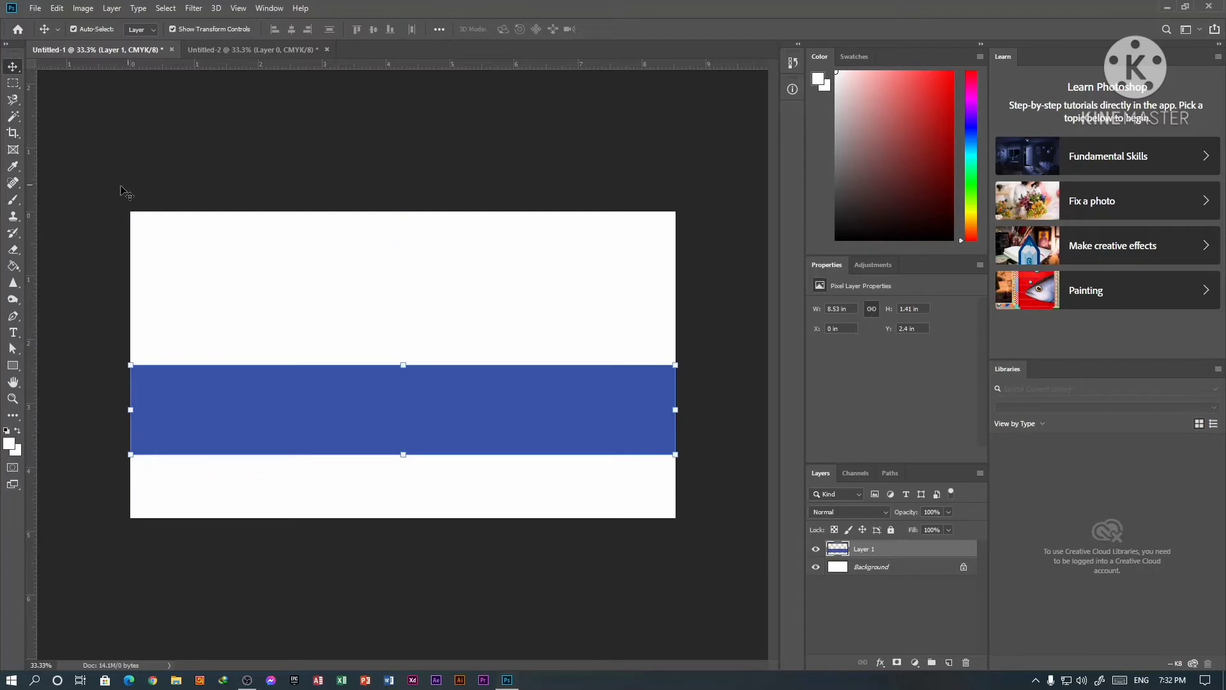
left_click(124, 191)
left_click(13, 83)
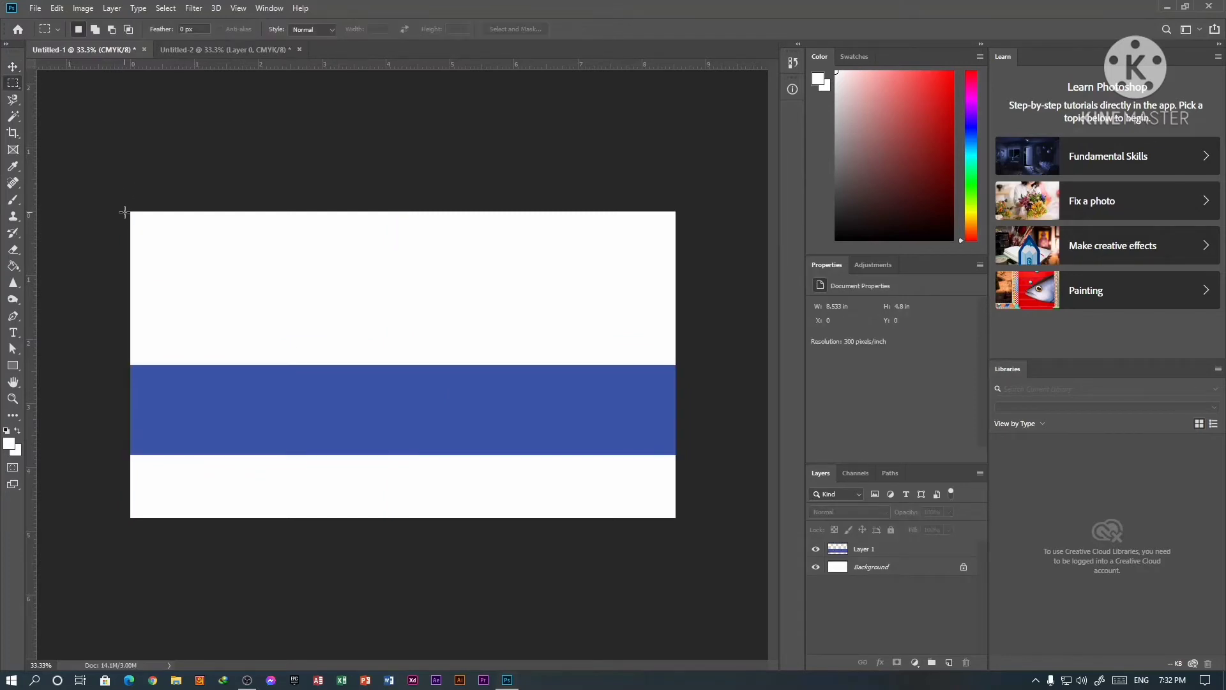
left_click_drag(128, 210, 674, 518)
left_click(12, 66)
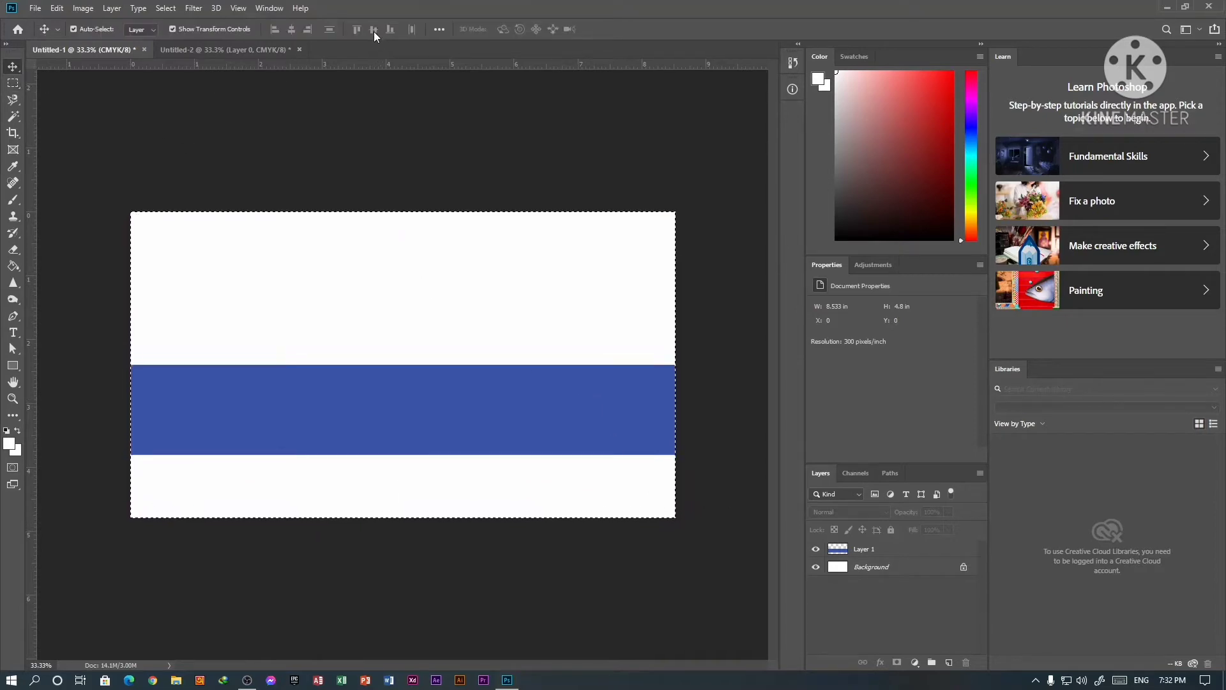
left_click(262, 400)
left_click(606, 253)
left_click(13, 82)
key("ctrl+d")
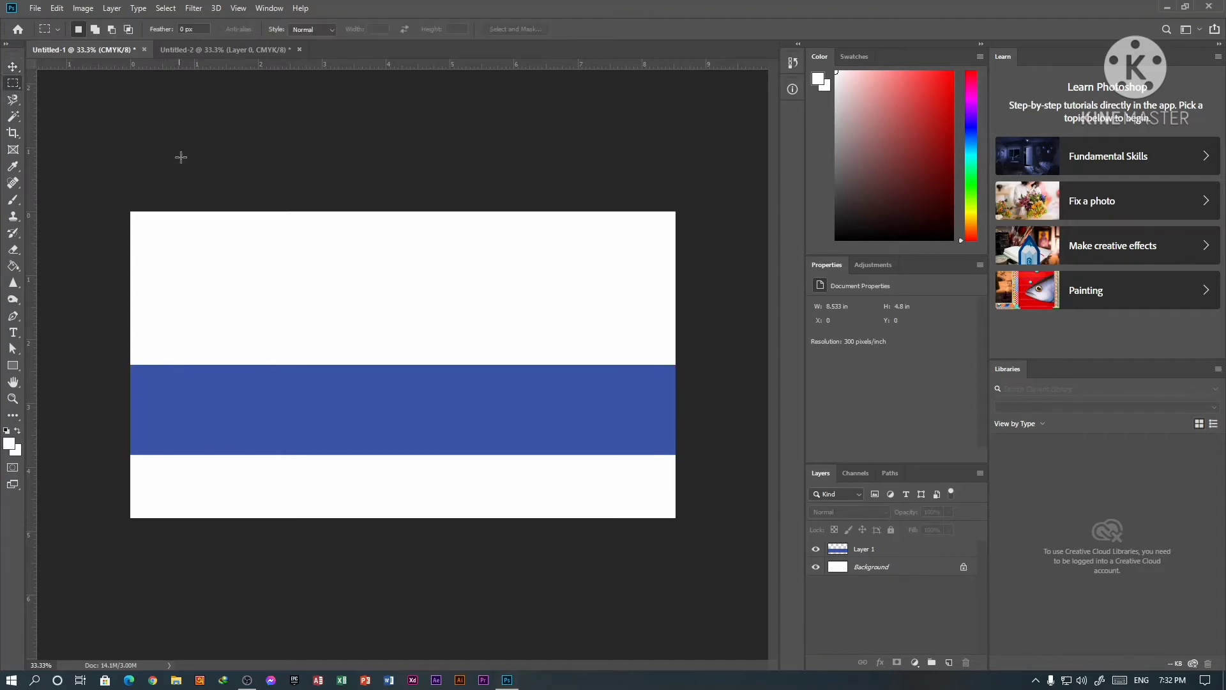
Move the blue band up so it spans the full width at the vertical centre of the white canvas
left_click(13, 65)
left_click_drag(347, 409, 346, 364)
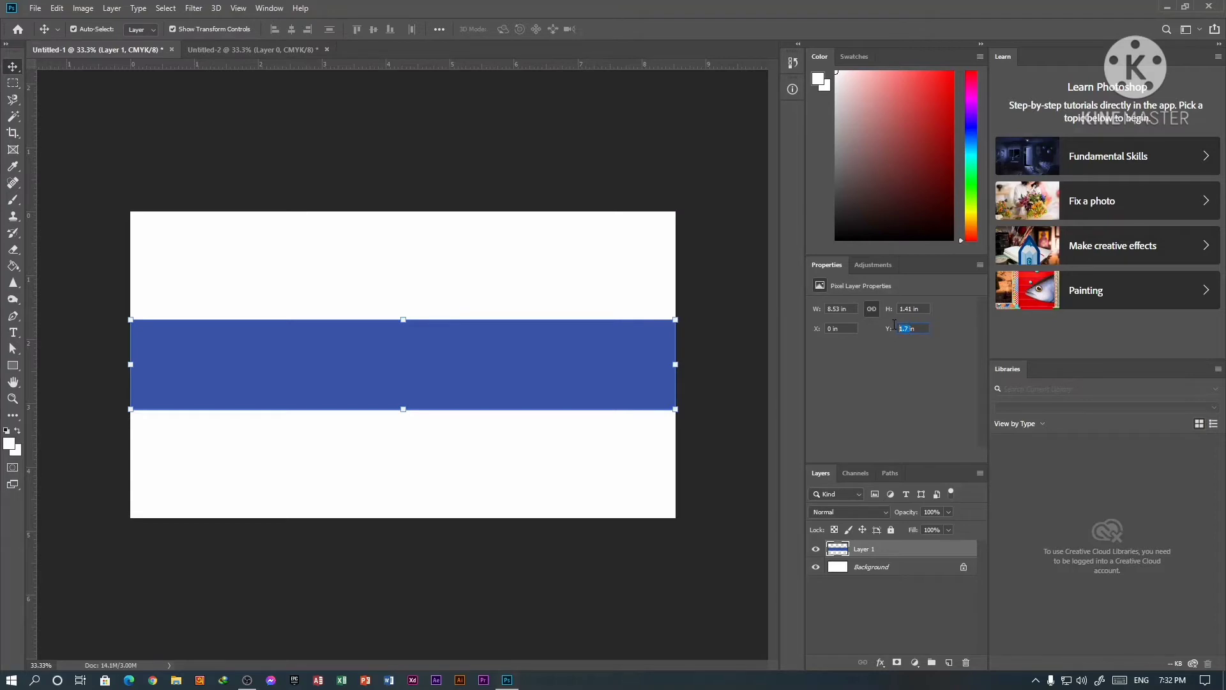
type("0")
left_click(66, 113)
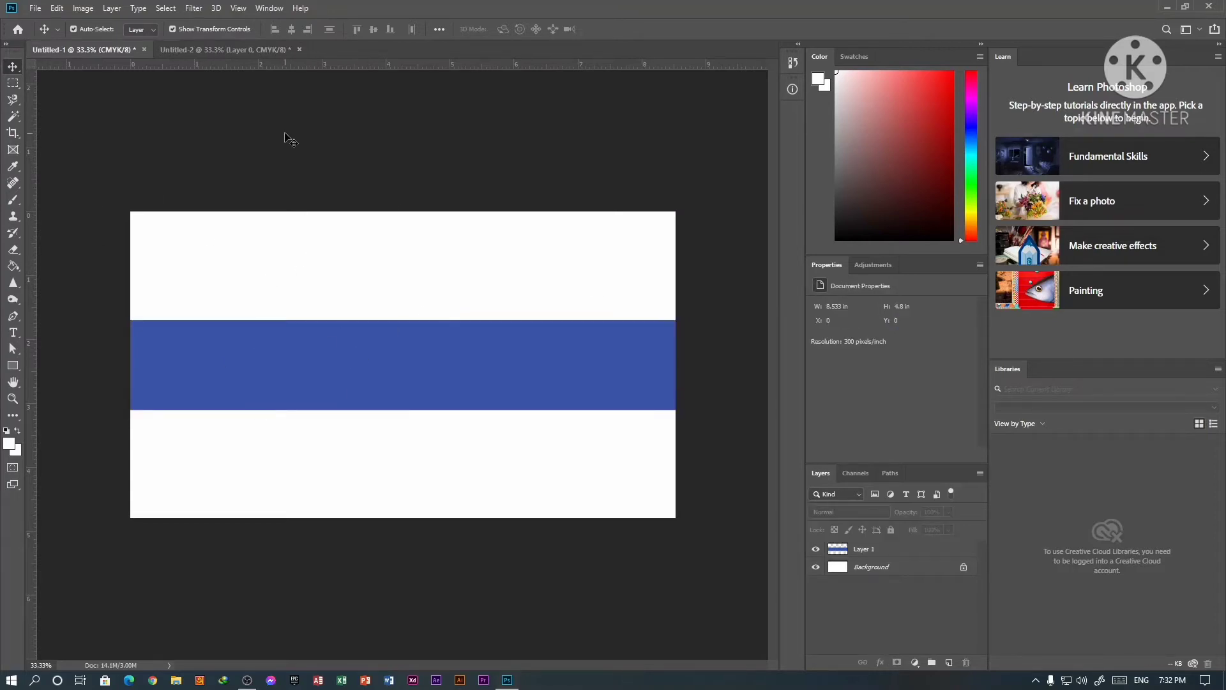
Create a third document of 1855 × 423 pixels at 300 pixels/inch with a bright green (00ff6c) background
left_click(35, 8)
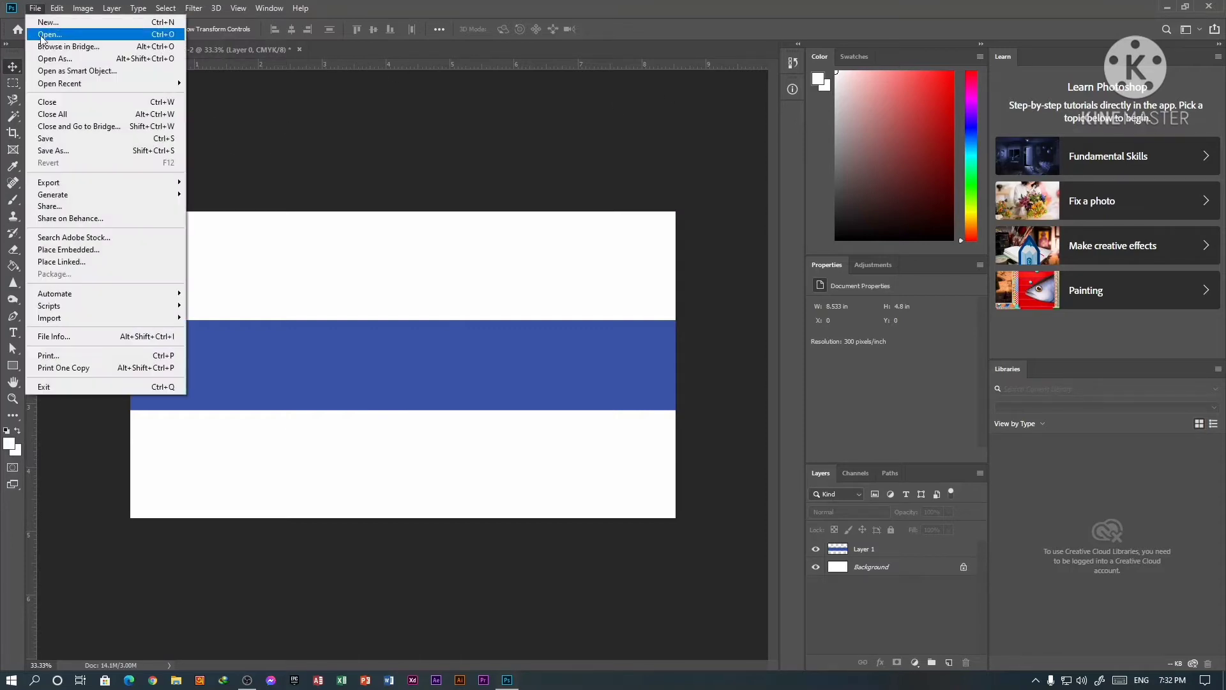
left_click(16, 30)
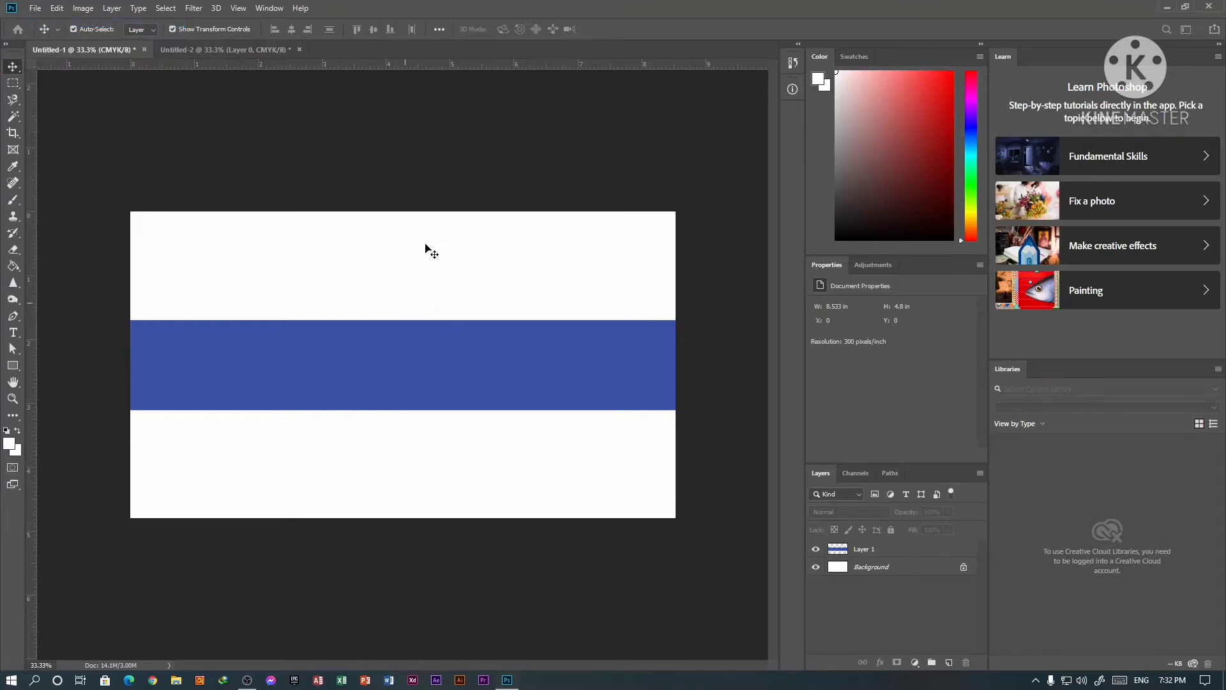
key("ctrl+n")
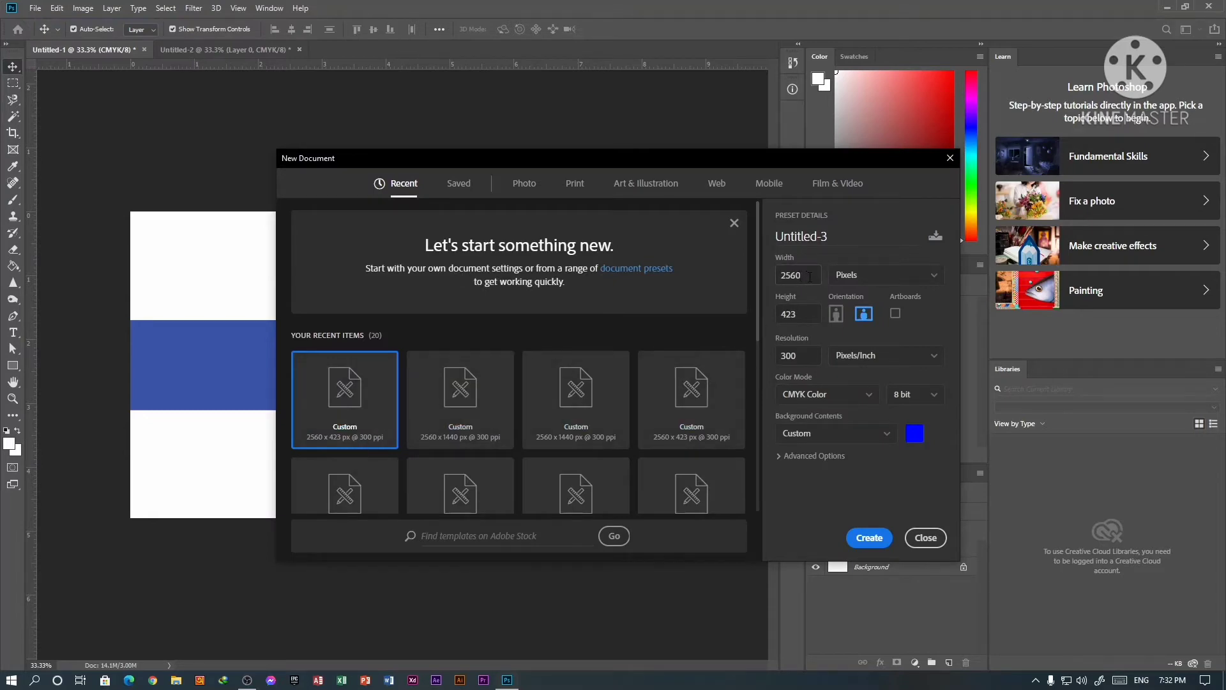
left_click_drag(809, 277, 781, 273)
type("1855")
left_click_drag(801, 316, 770, 303)
left_click(915, 433)
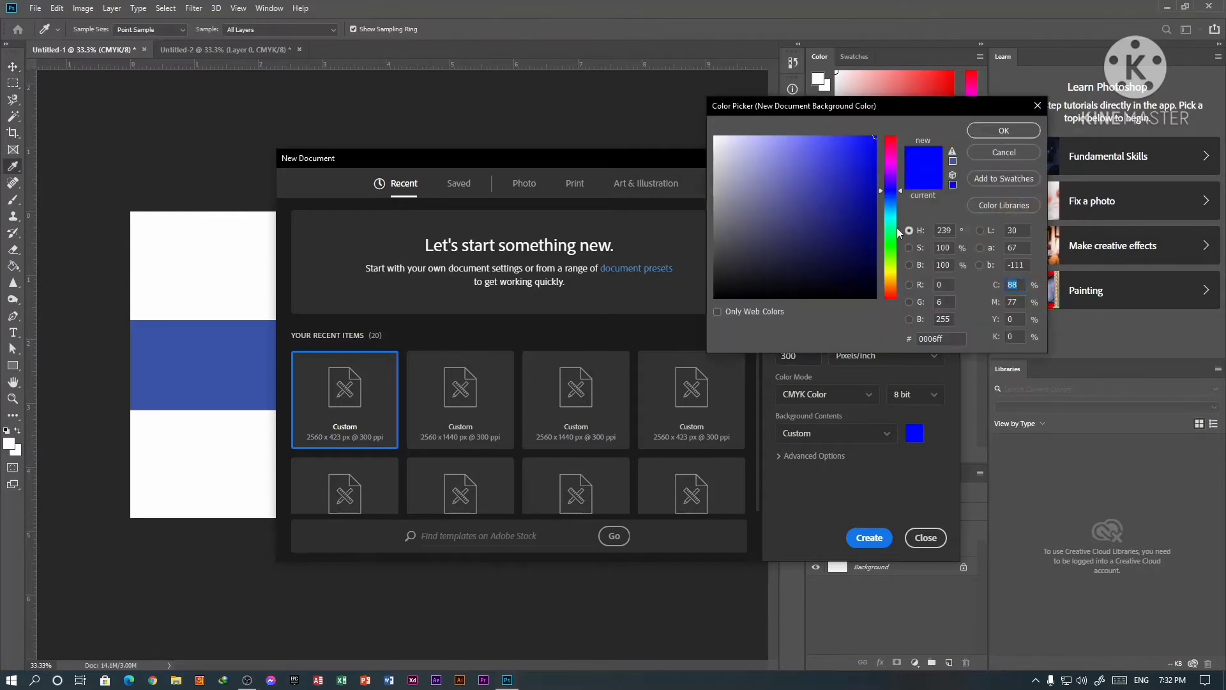
left_click_drag(891, 255, 892, 233)
left_click(990, 132)
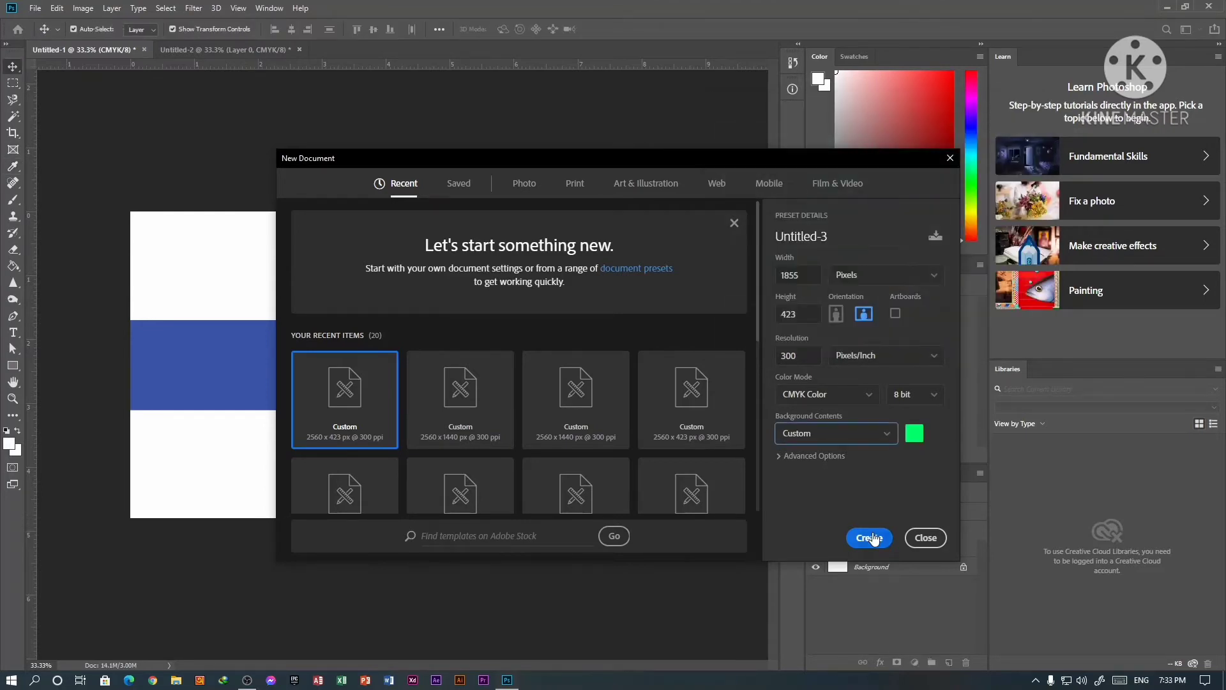
left_click(869, 537)
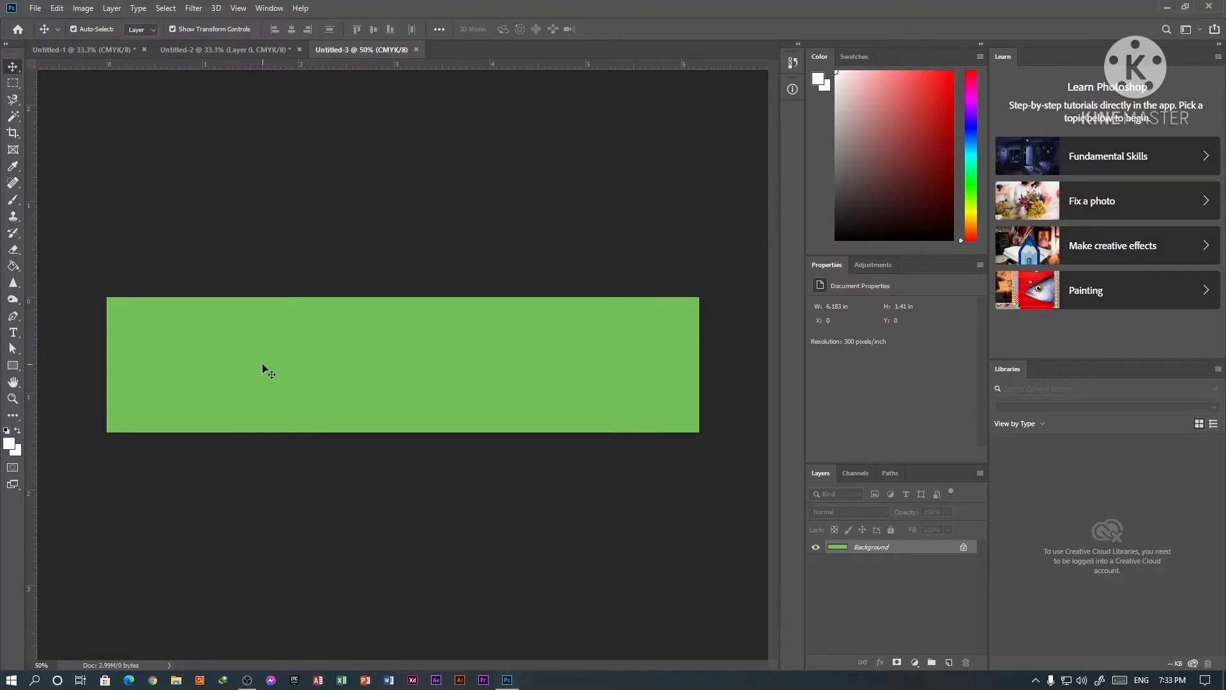
Copy the green band into the white 2560 × 1440 document and centre it over the blue band
left_click(630, 359)
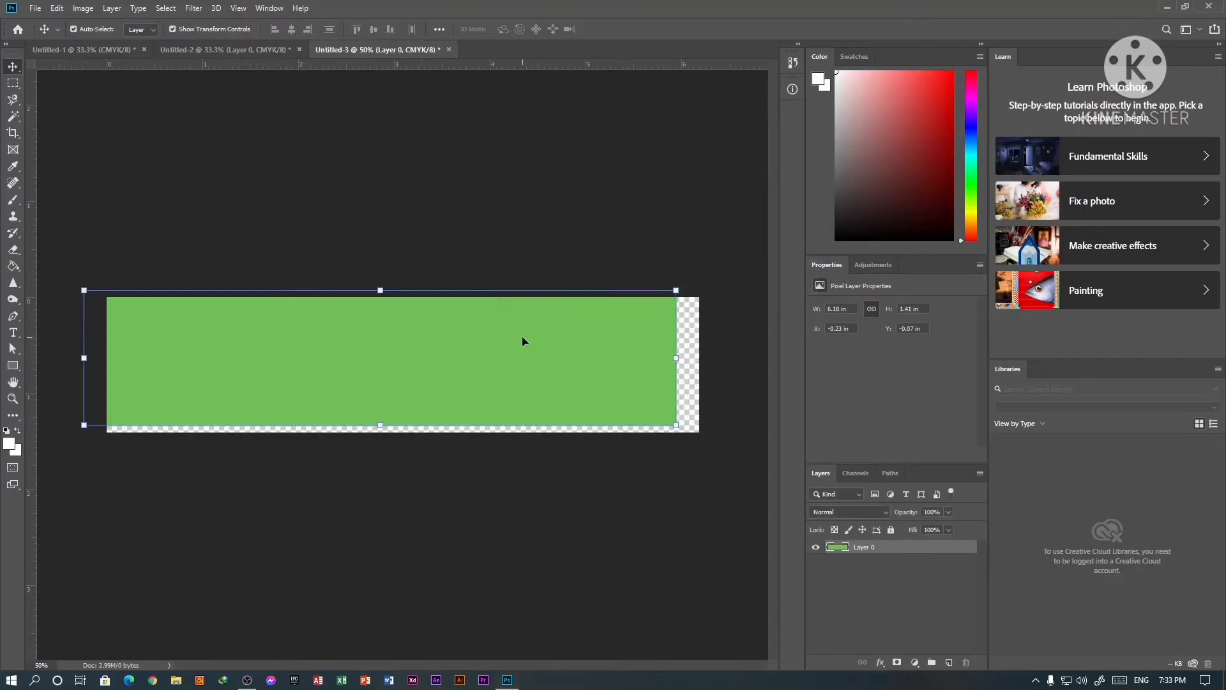
left_click_drag(522, 343, 457, 370)
left_click(454, 366)
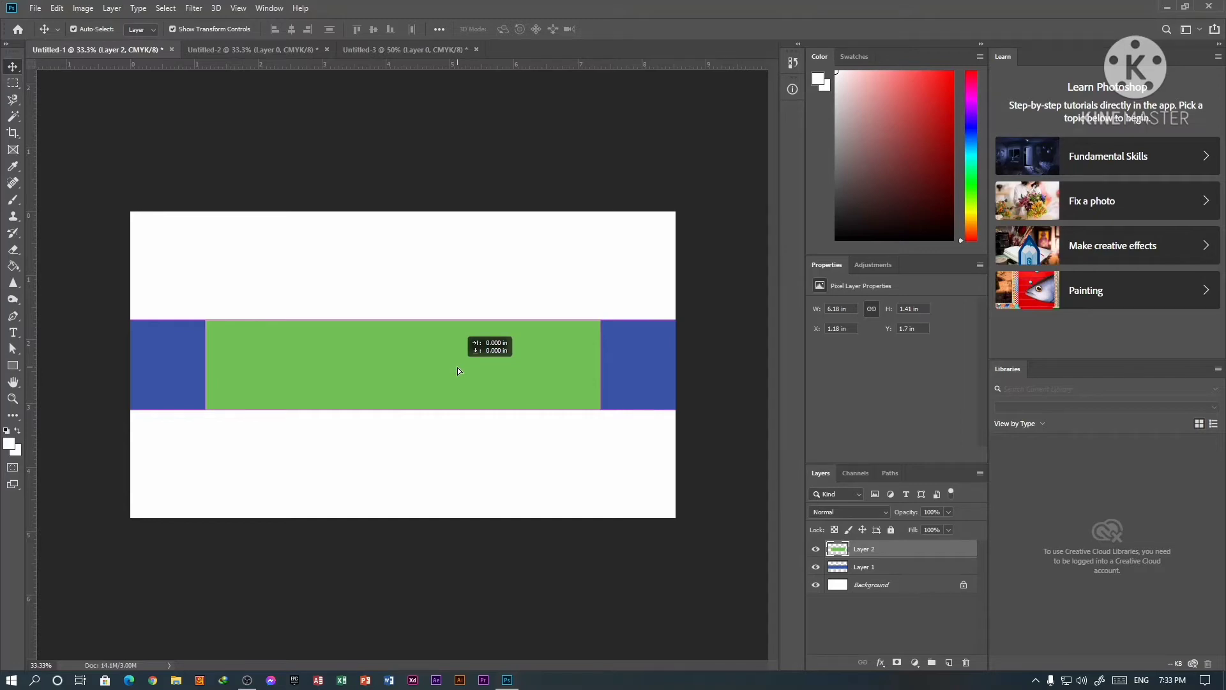
left_click_drag(457, 368, 457, 369)
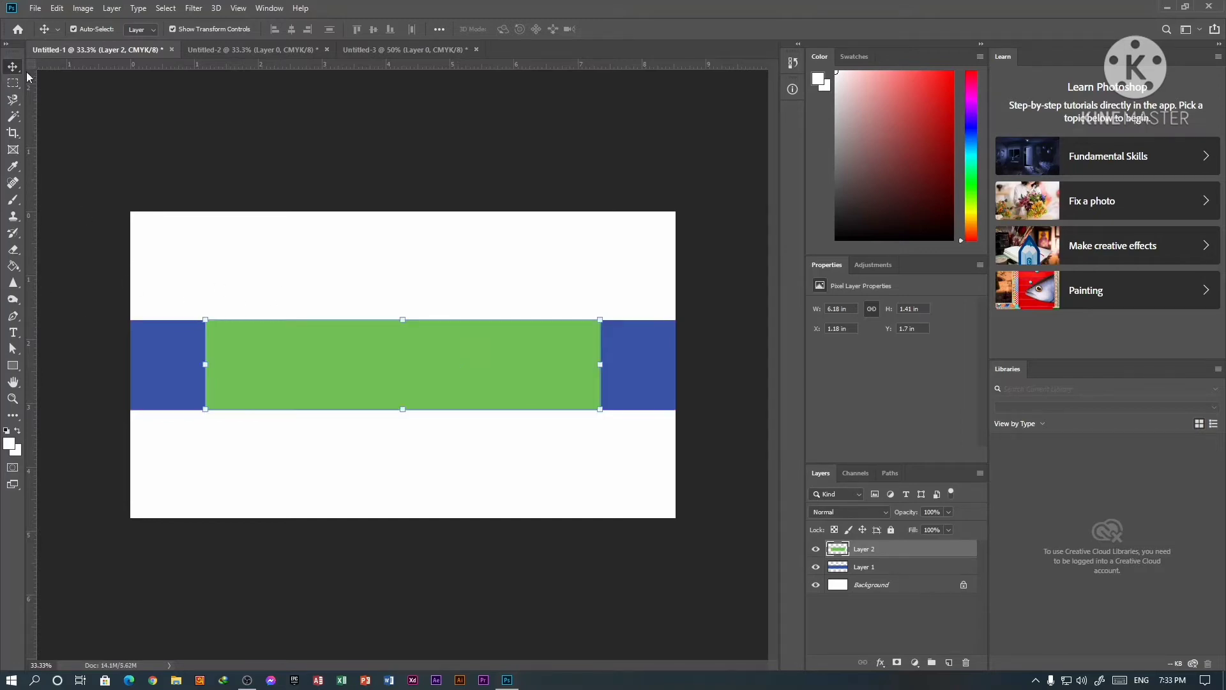
left_click(74, 115)
Create a fourth document of 1546 × 423 pixels at 300 pixels/inch with a pure red background
left_click(29, 13)
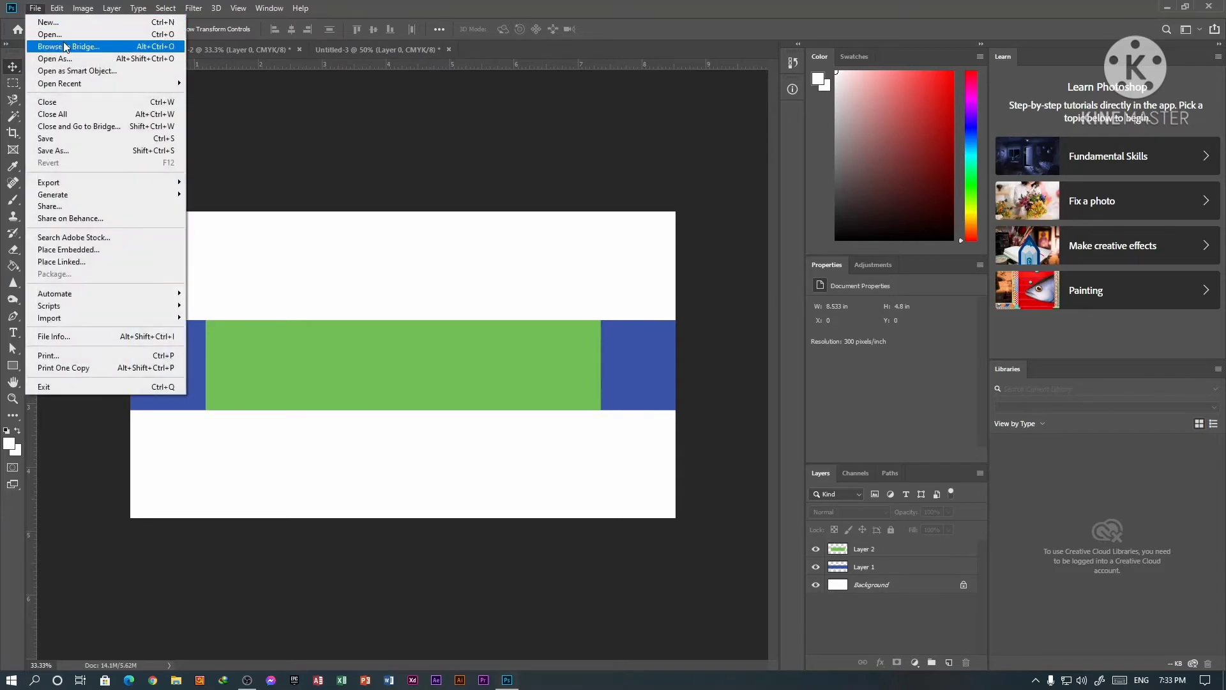
left_click(51, 21)
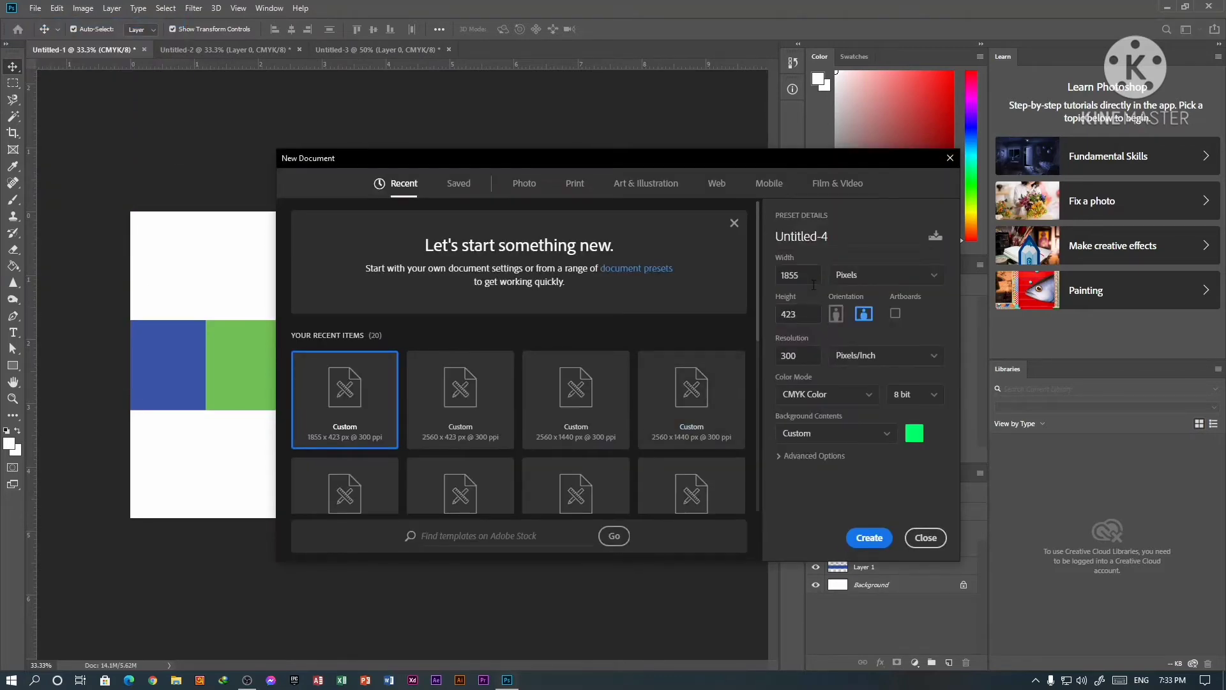
left_click(813, 281)
type("1546")
left_click(914, 433)
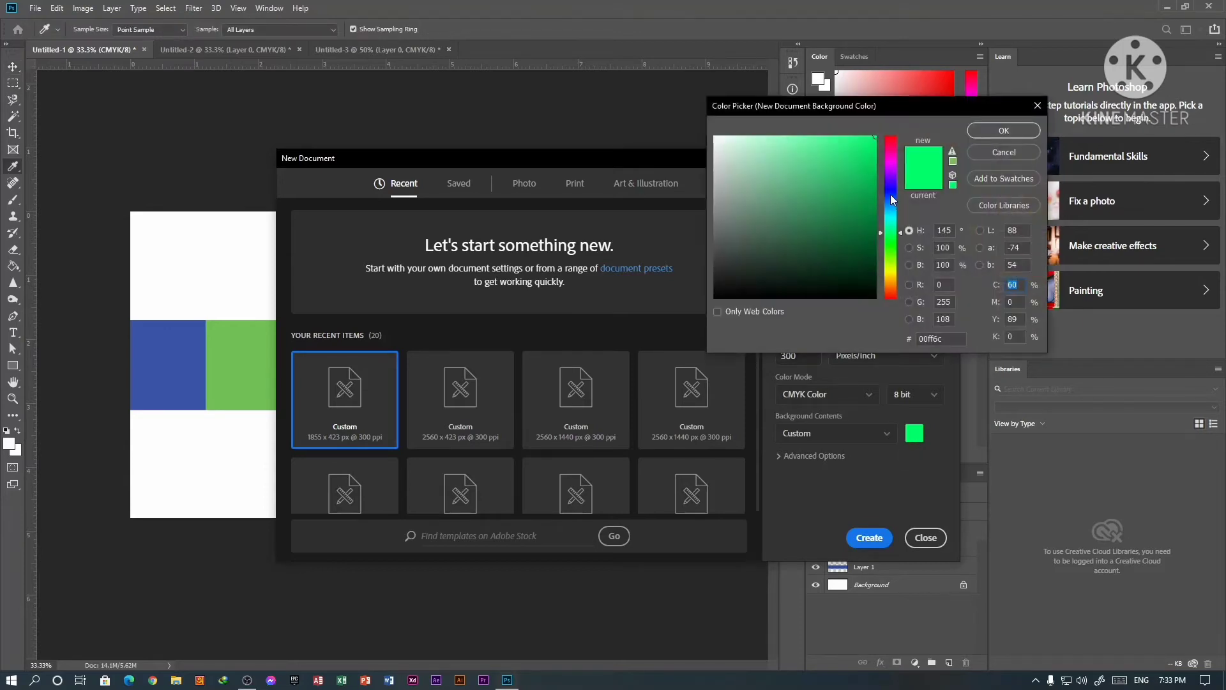
left_click(886, 134)
left_click(1005, 130)
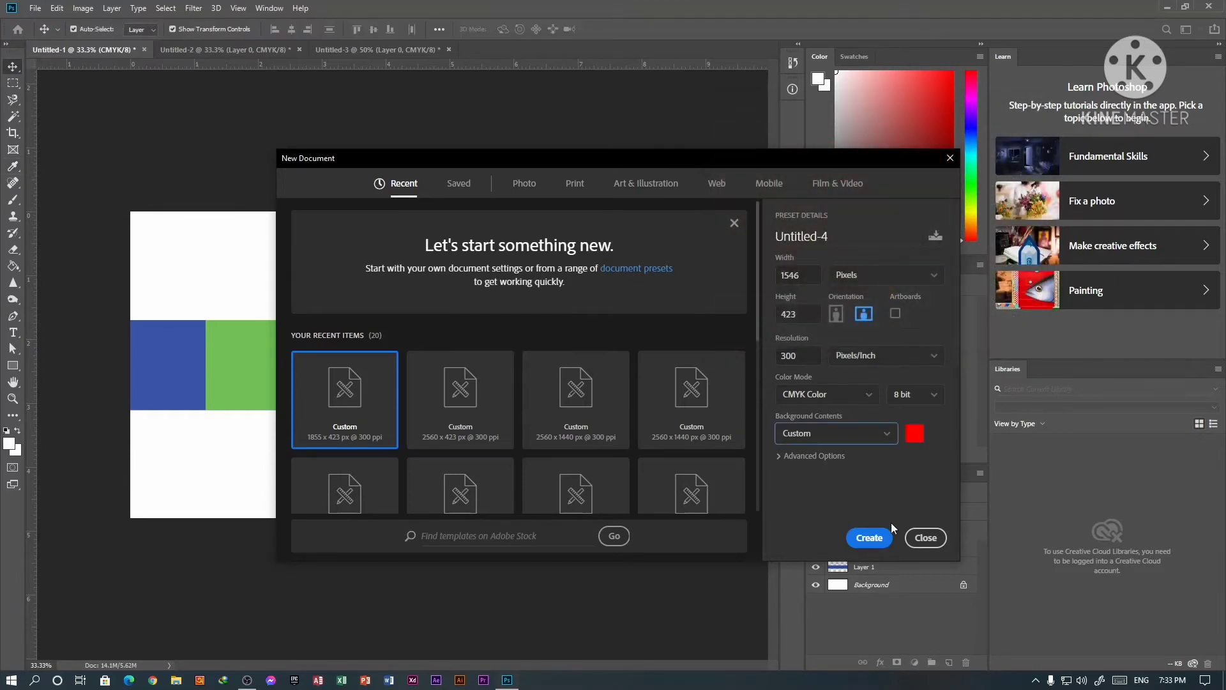
left_click(869, 537)
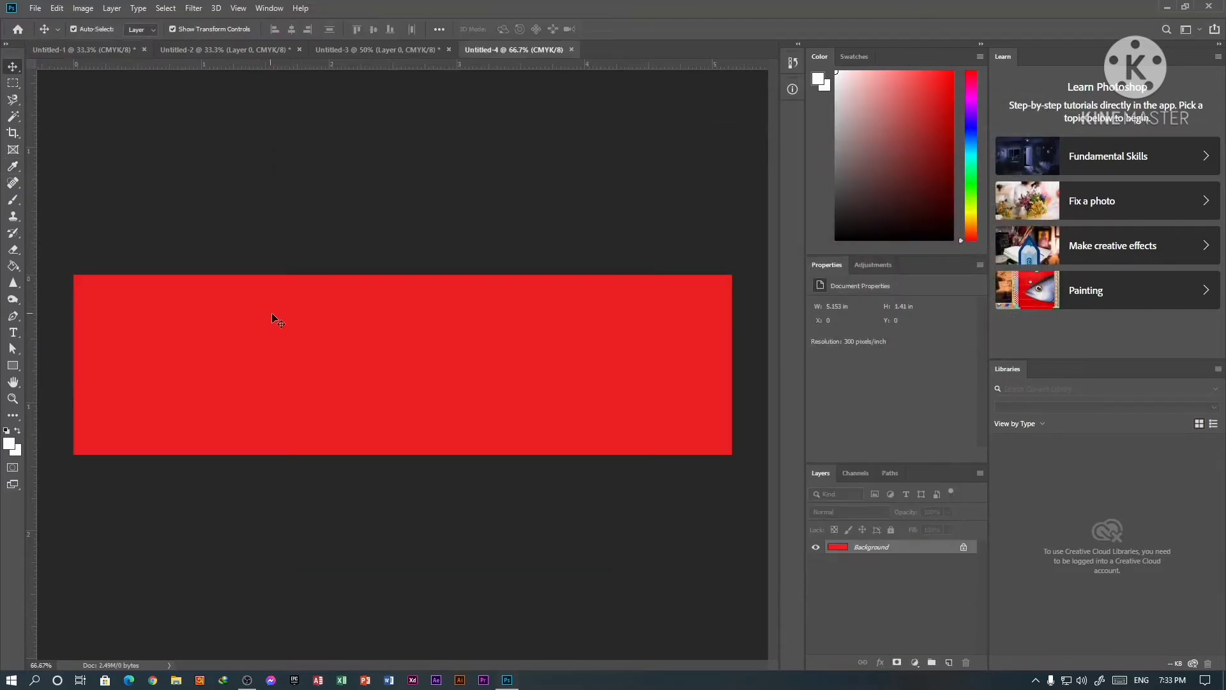
Copy the red band into the white 2560 × 1440 document and centre it over the green band
left_click_drag(274, 318, 301, 337)
key("Return")
mouse_move(445, 357)
left_mouse_down()
mouse_move(97, 52)
mouse_move(332, 328)
mouse_move(377, 359)
mouse_move(426, 367)
left_mouse_up()
left_click(77, 113)
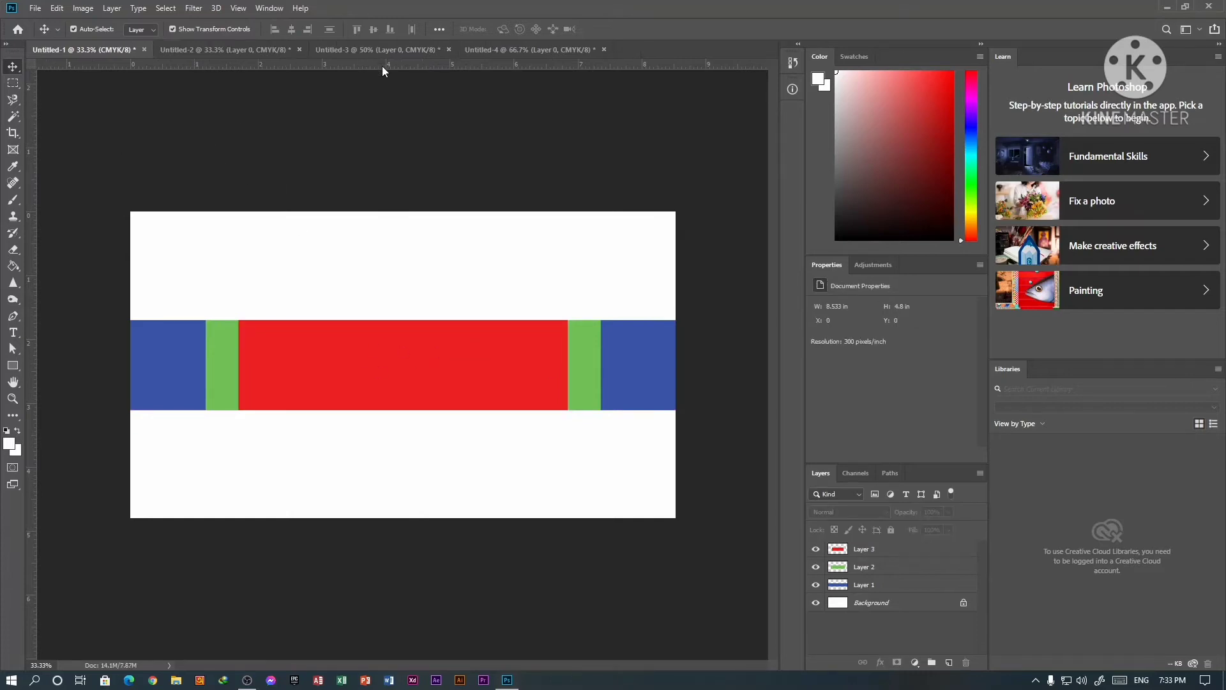
Place ruler guides along all four edges of the white canvas
left_click_drag(382, 67, 419, 518)
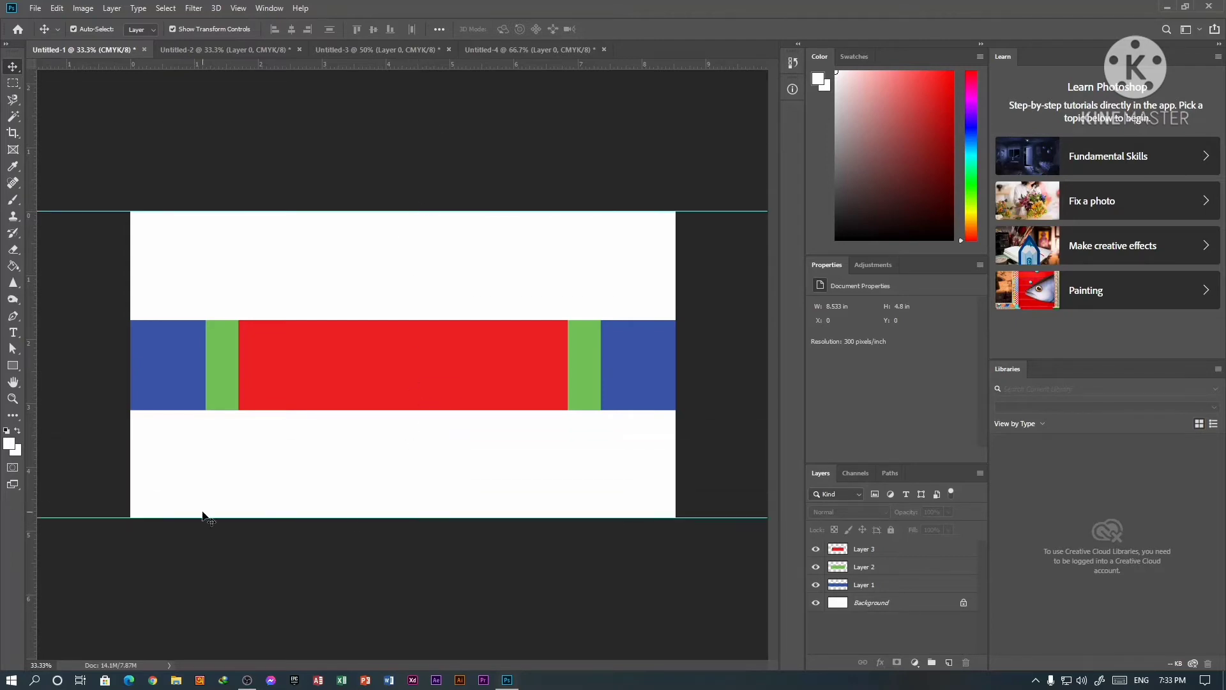
left_click_drag(29, 415, 129, 470)
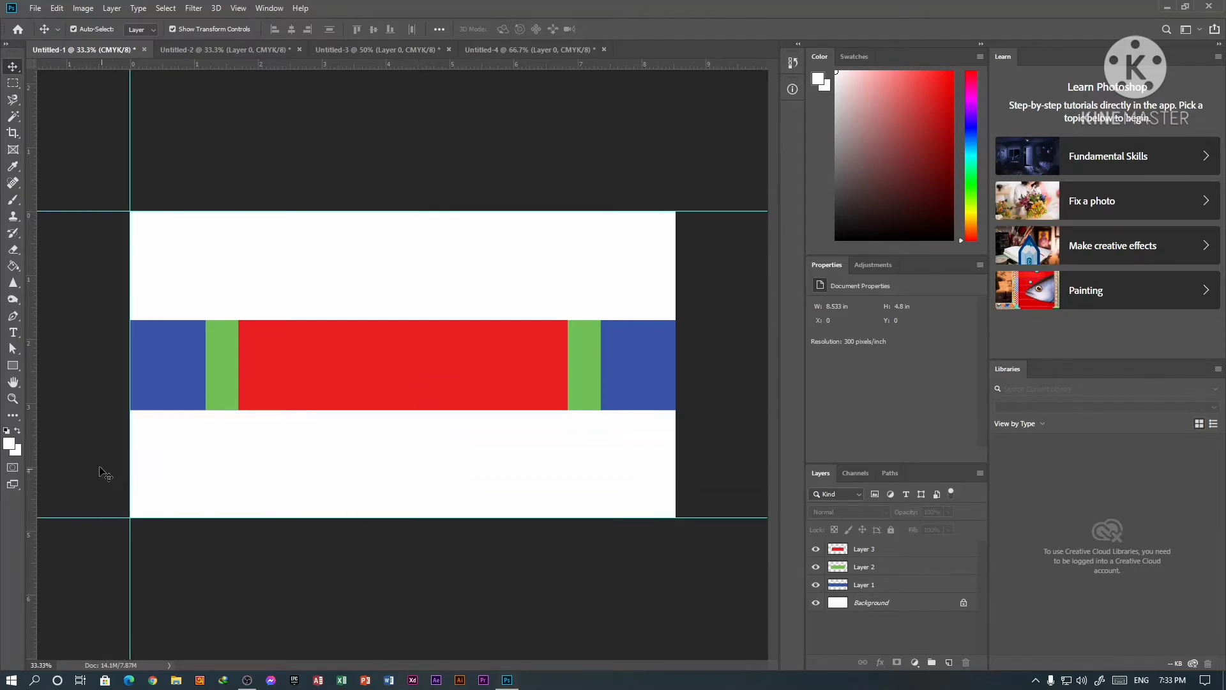
left_click_drag(31, 421, 677, 581)
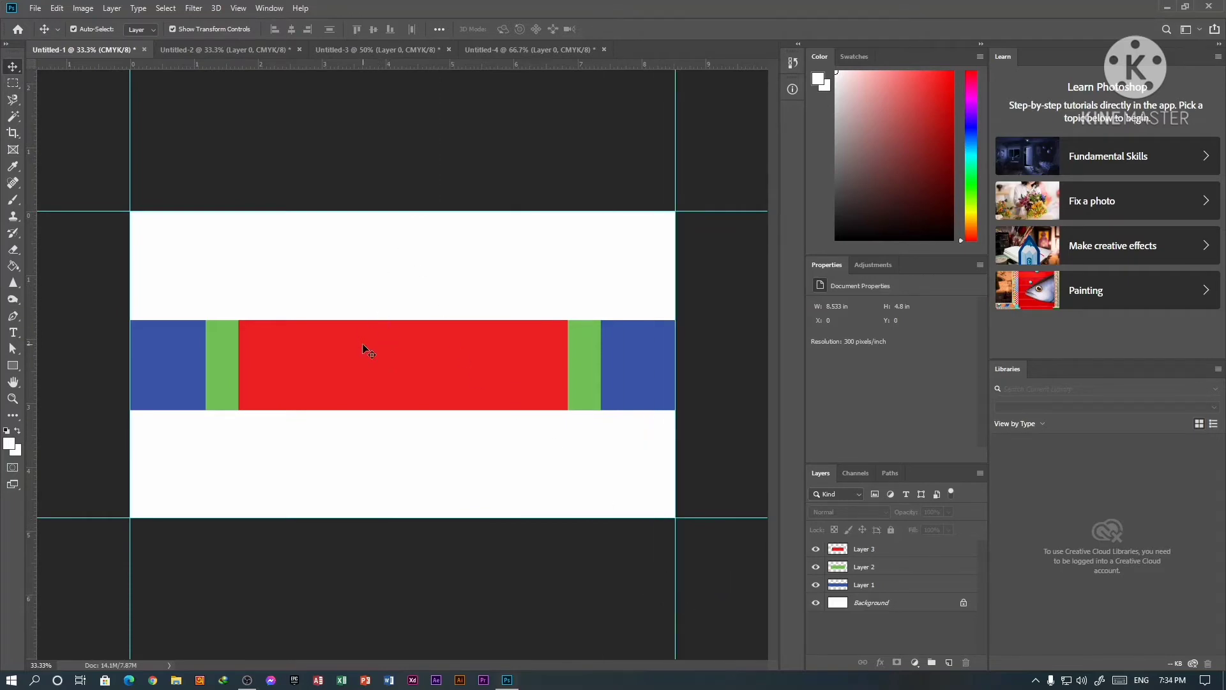
scroll(362, 343, "up", 8)
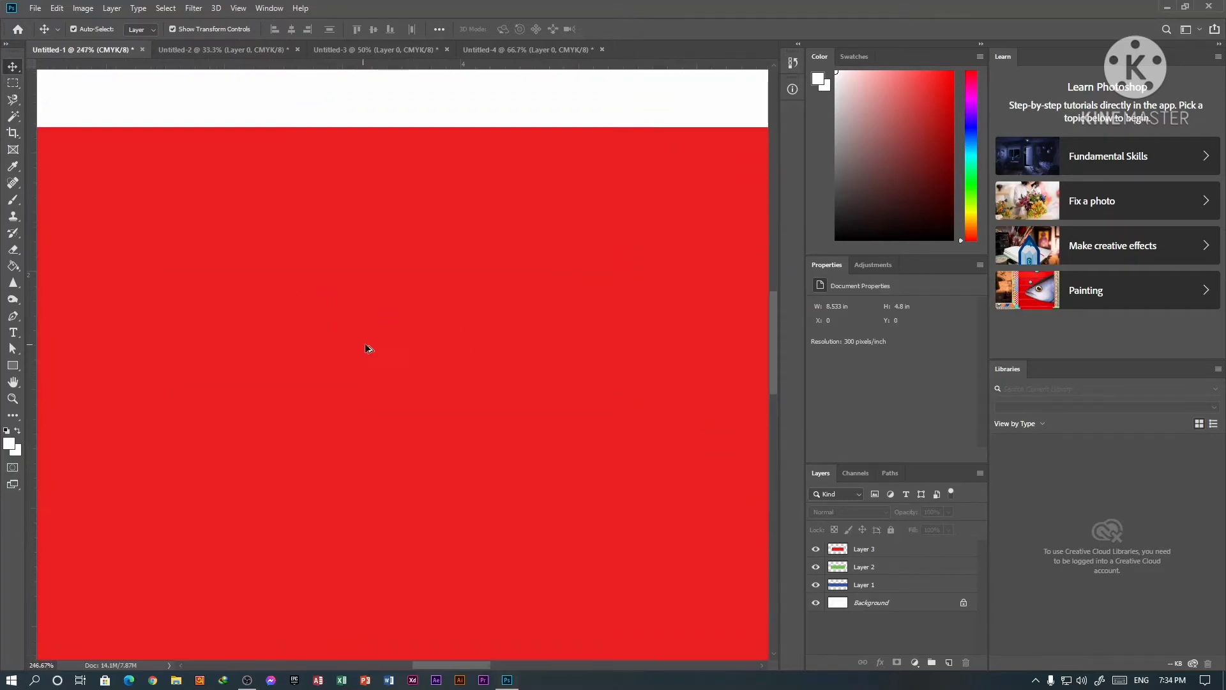
Place horizontal ruler guides along the upper and lower edges of the red band
left_click_drag(776, 342, 757, 291)
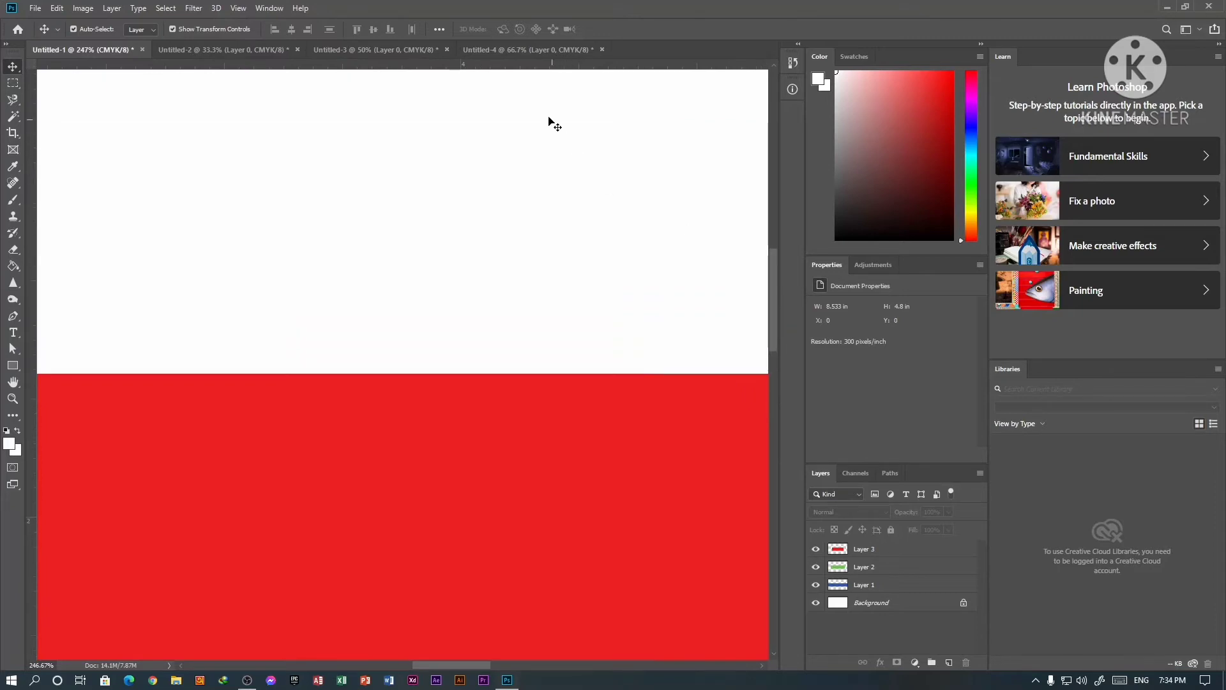
left_click_drag(523, 64, 550, 374)
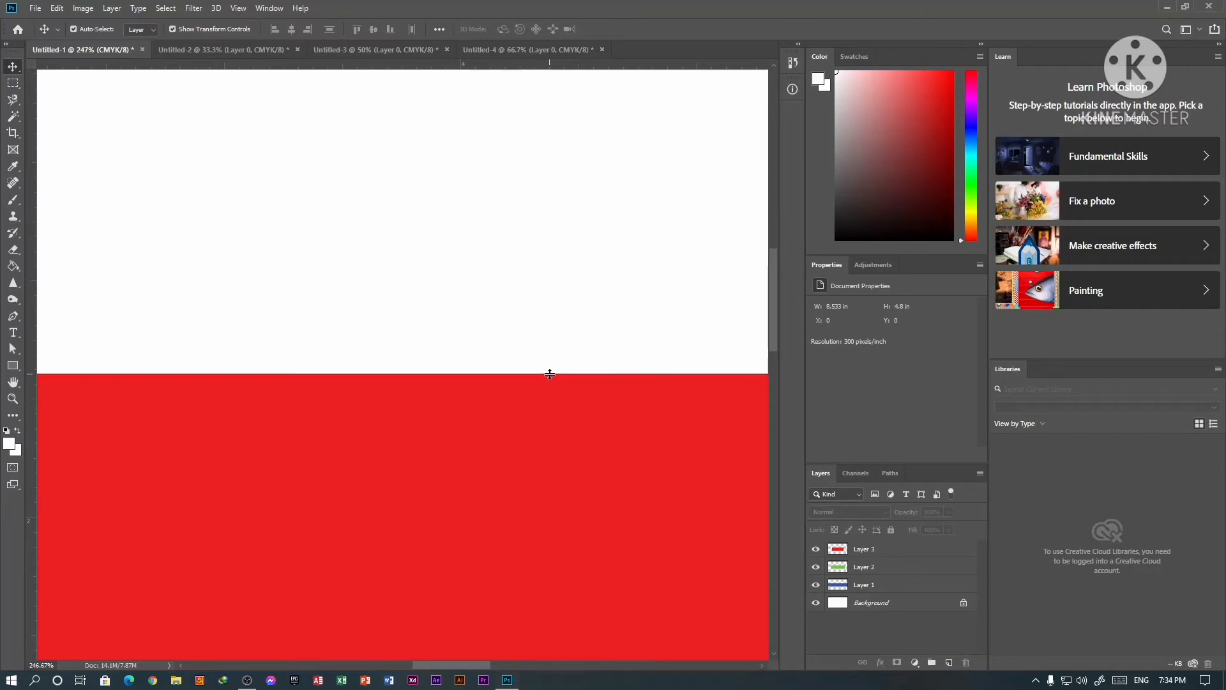
left_click_drag(776, 308, 776, 428)
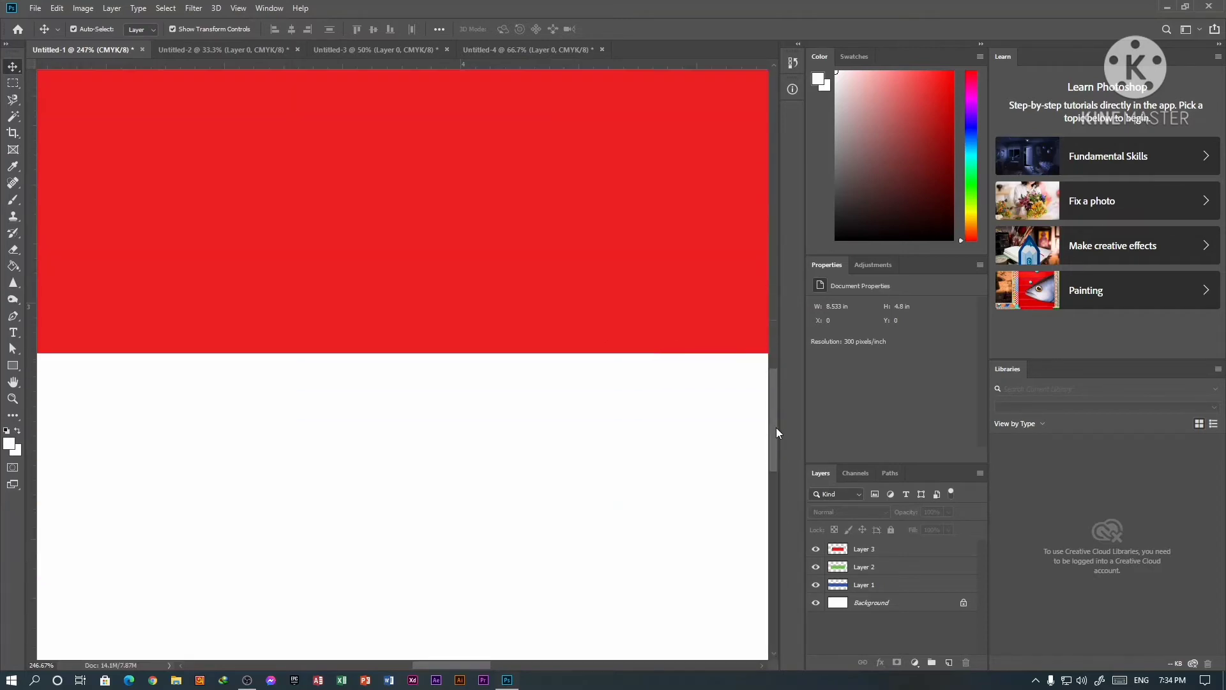
left_click_drag(518, 64, 529, 353)
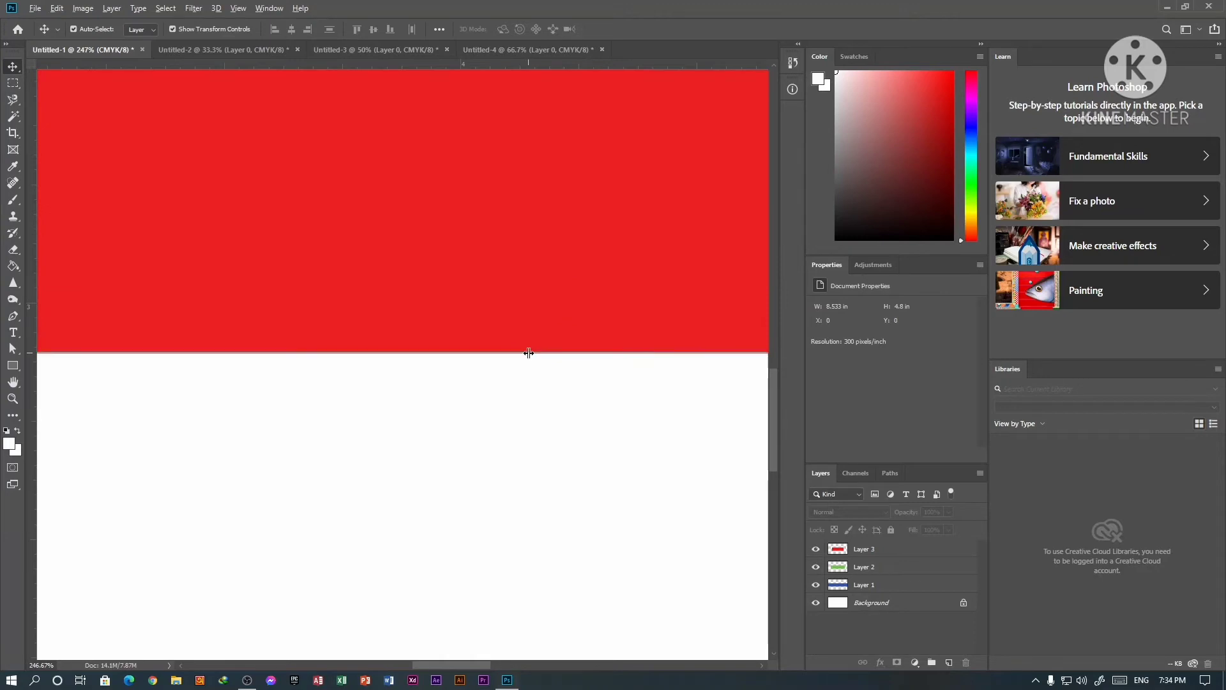
Place four vertical ruler guides at the left and right ends of the green and red bands
scroll(529, 354, "down", 5)
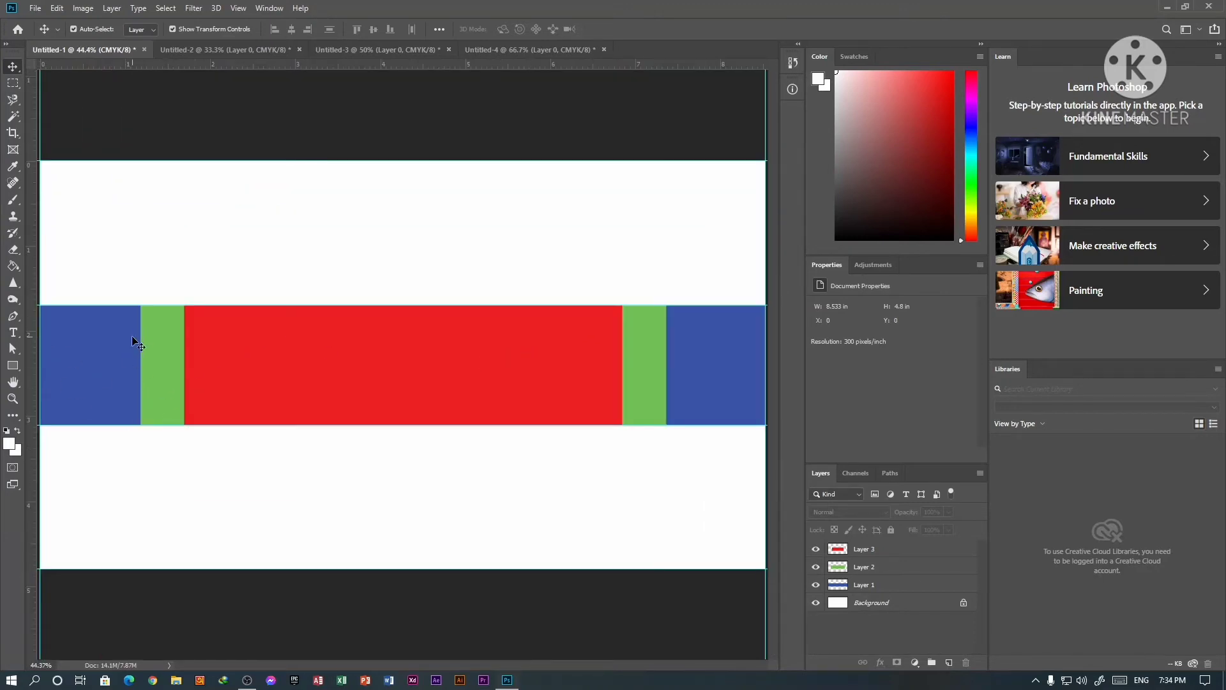
left_click_drag(32, 325, 140, 462)
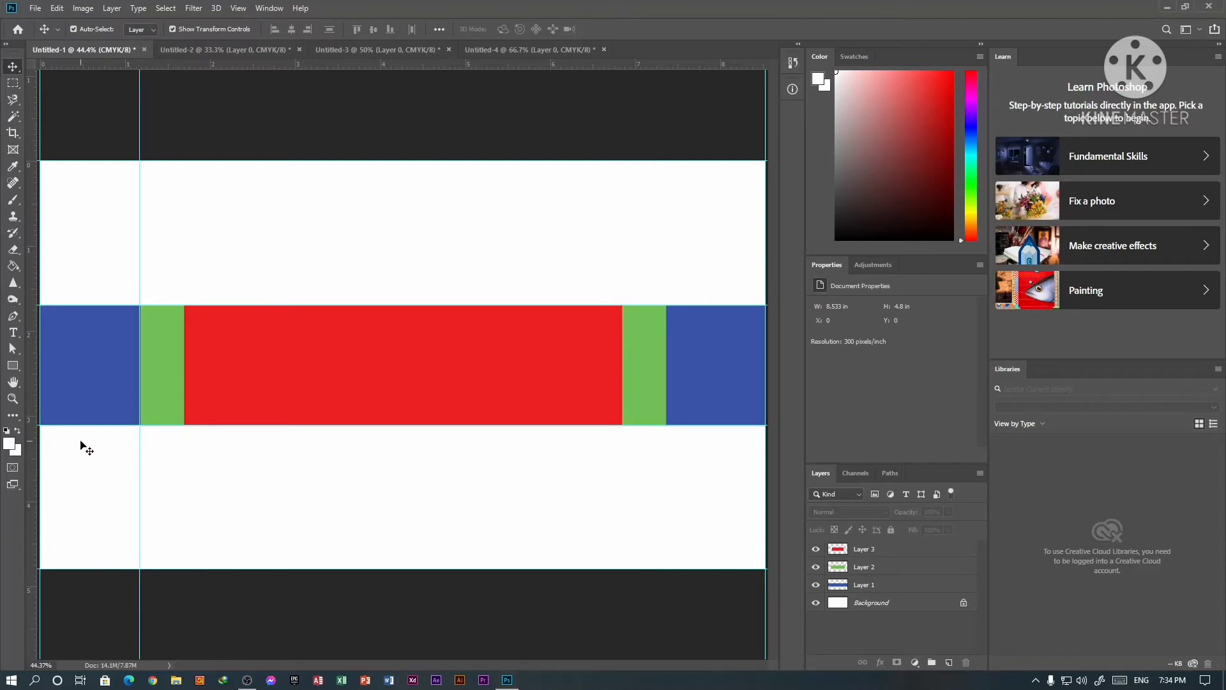
left_click_drag(37, 426, 184, 530)
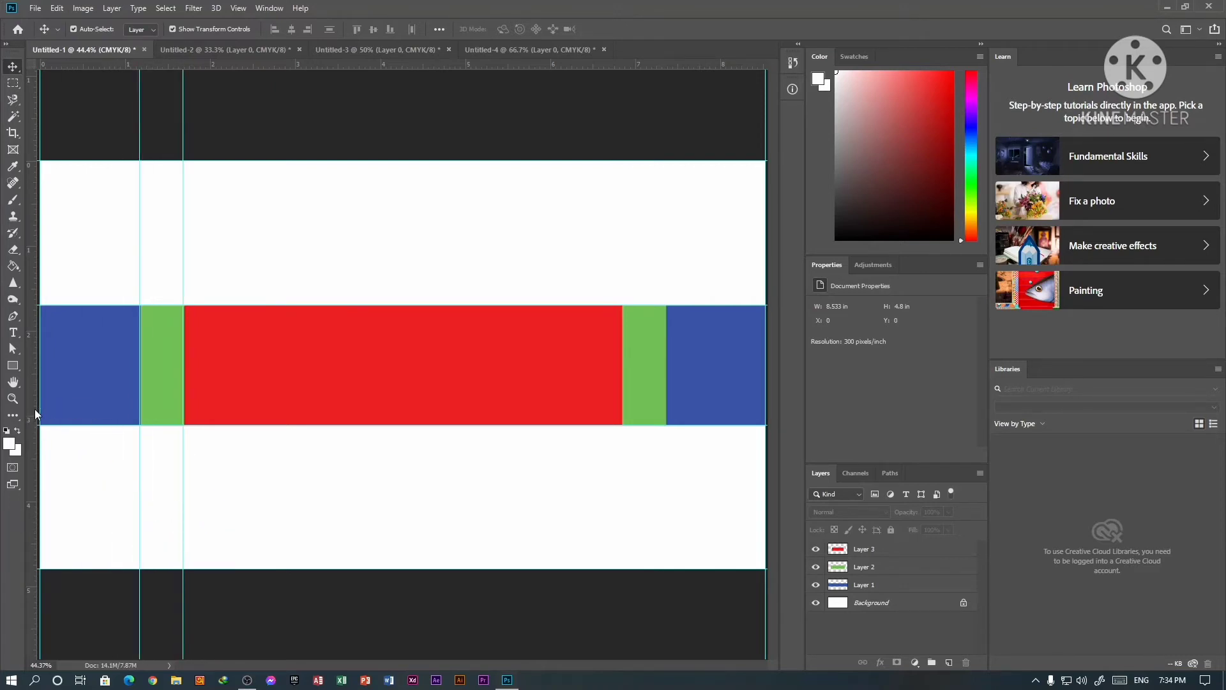
left_click_drag(36, 414, 622, 656)
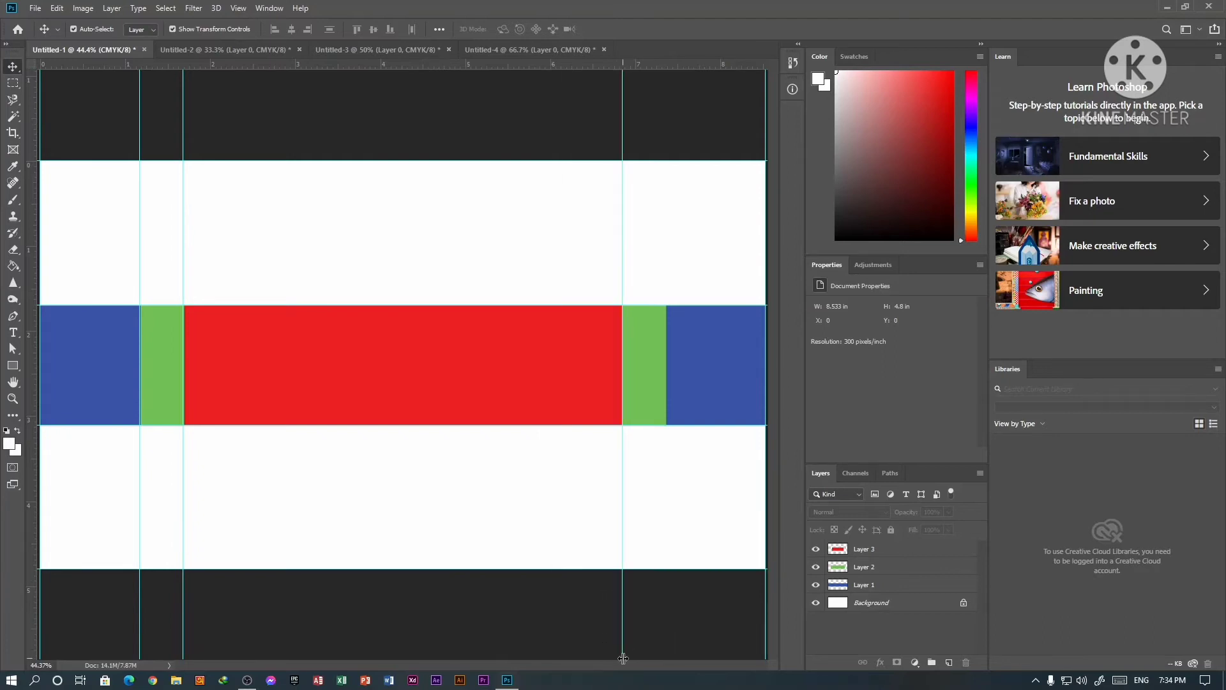
left_click_drag(33, 481, 668, 650)
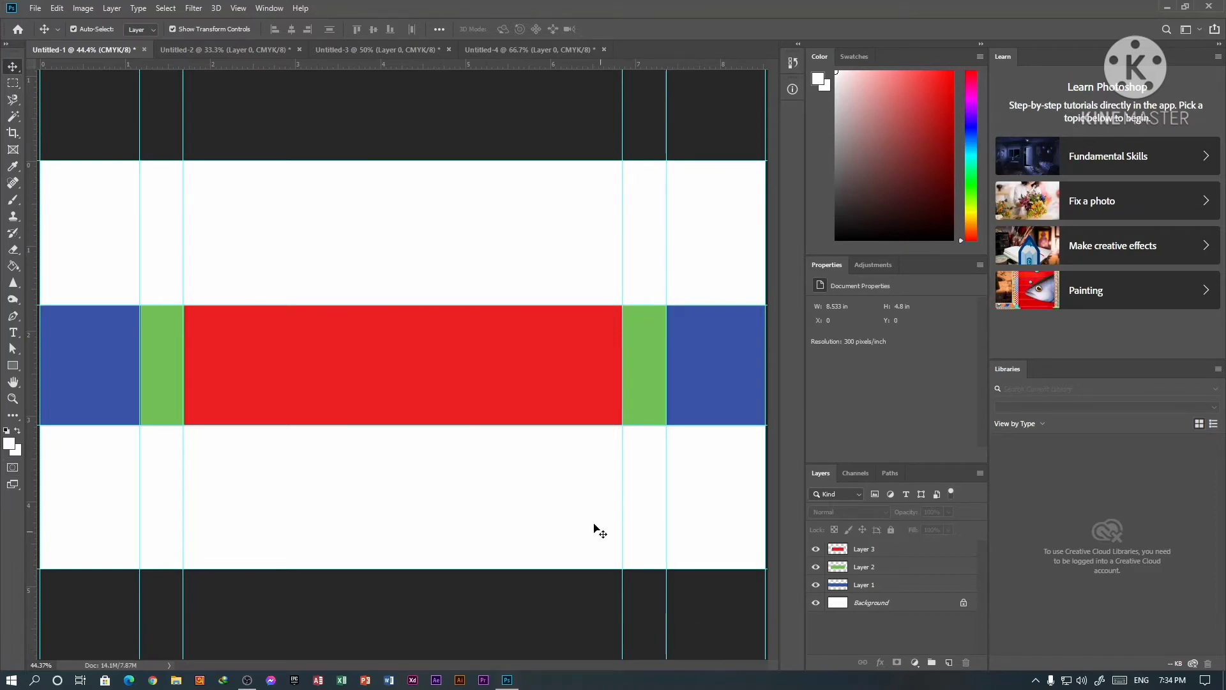
Add a black text label reading "Desktop Area 2560x1440" on two lines in the white area above the bands
scroll(458, 486, "down", 2)
scroll(457, 482, "down", 1)
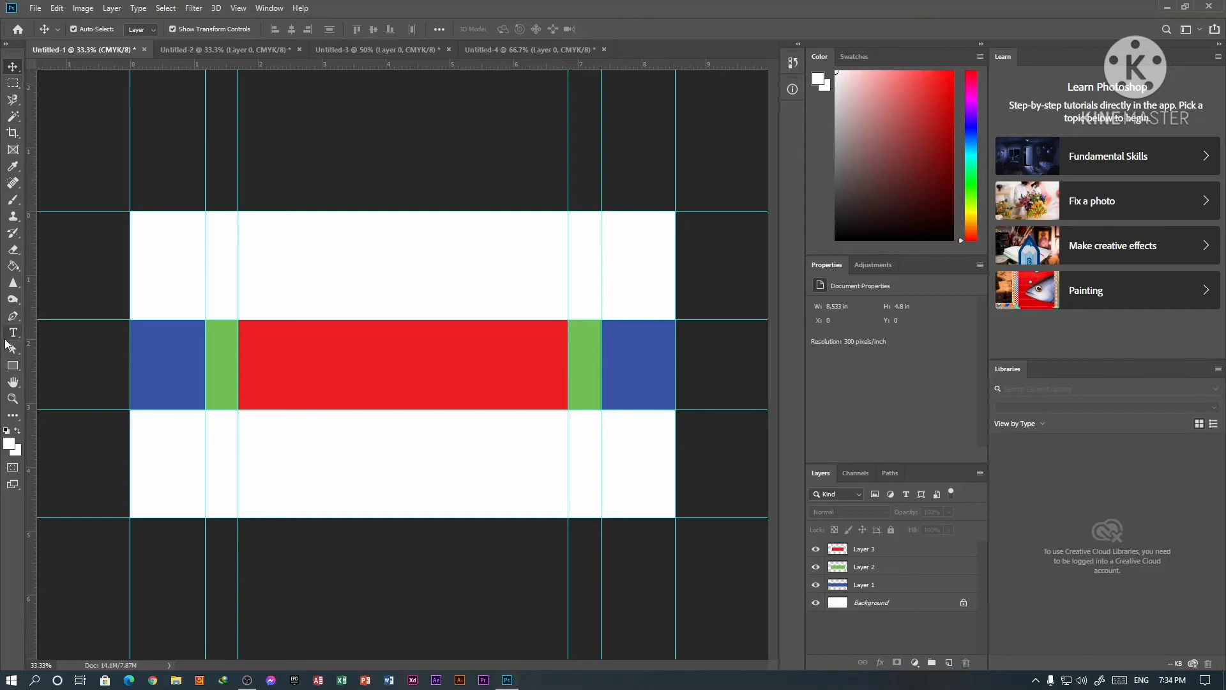
left_click(16, 334)
left_click_drag(261, 222, 498, 264)
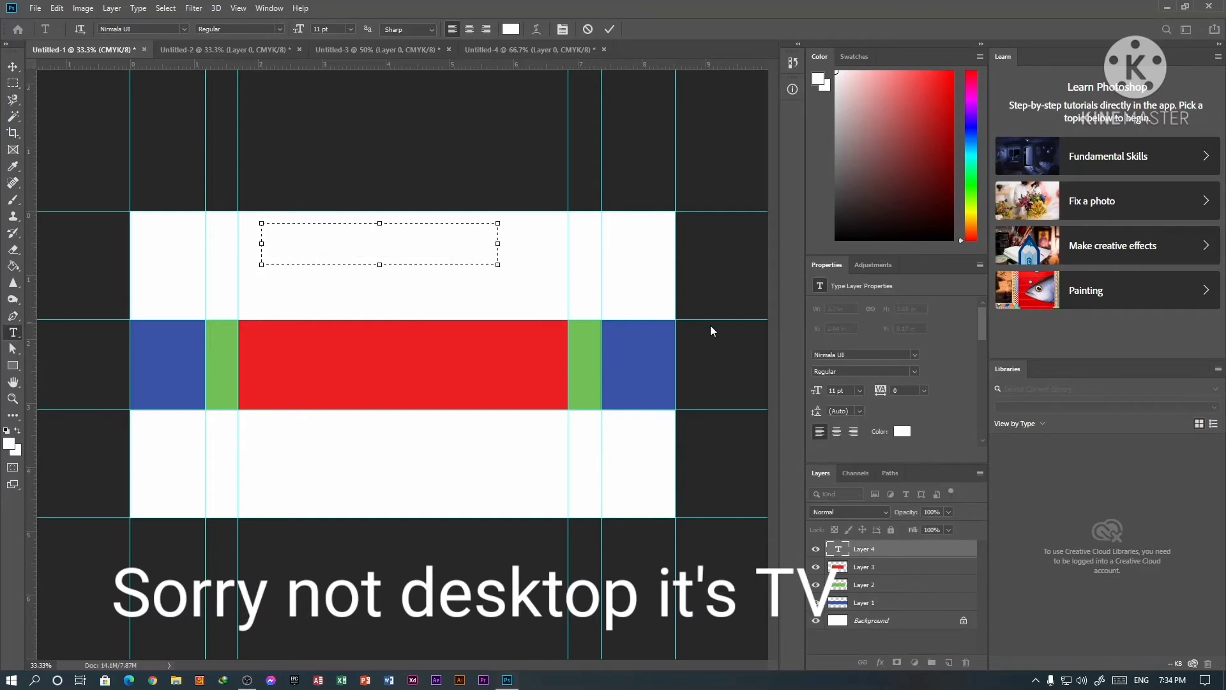
left_click(907, 434)
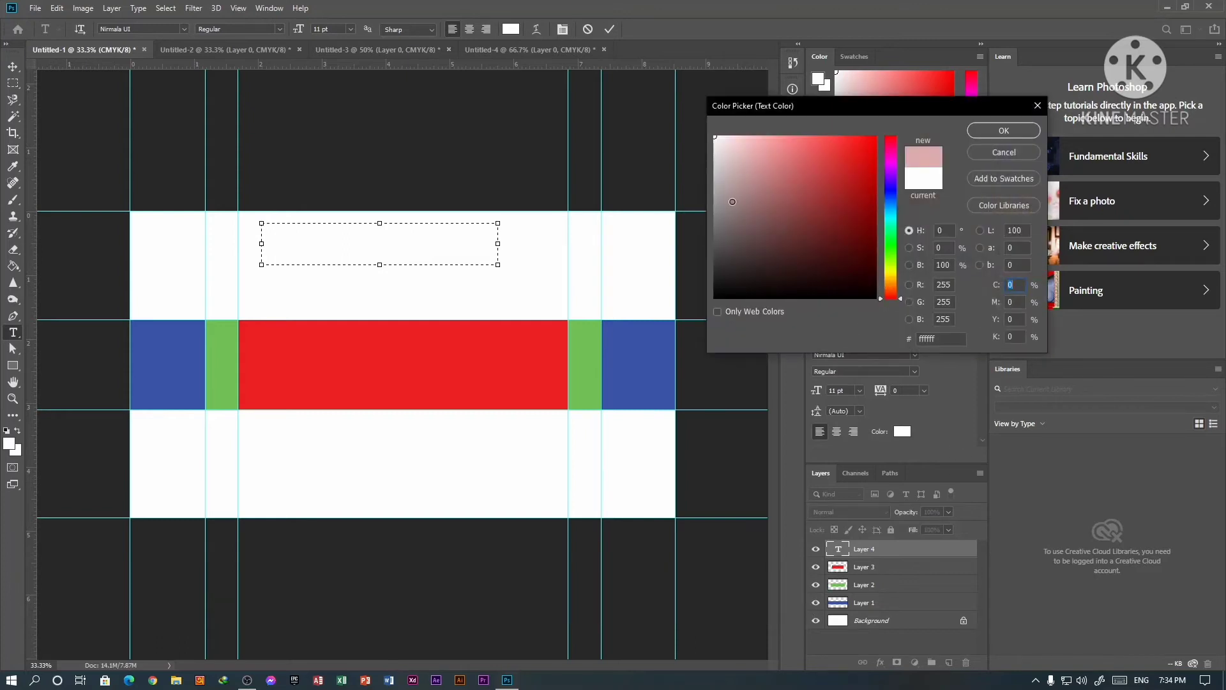
left_click(1003, 130)
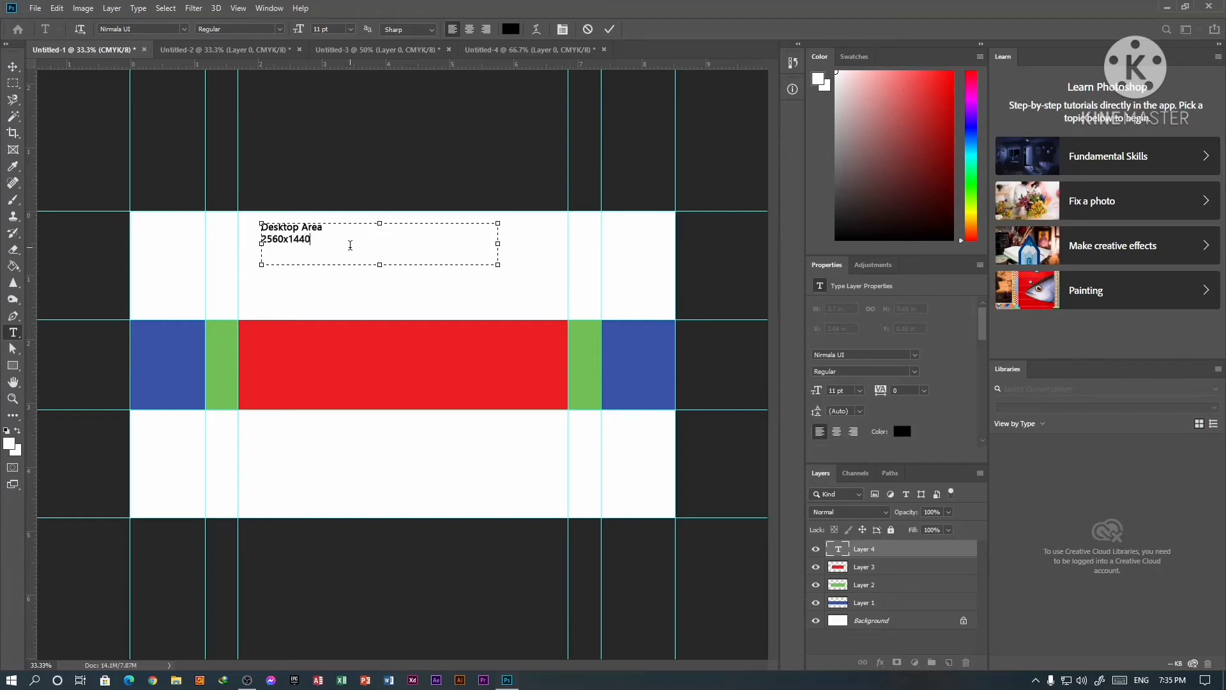
left_click(12, 66)
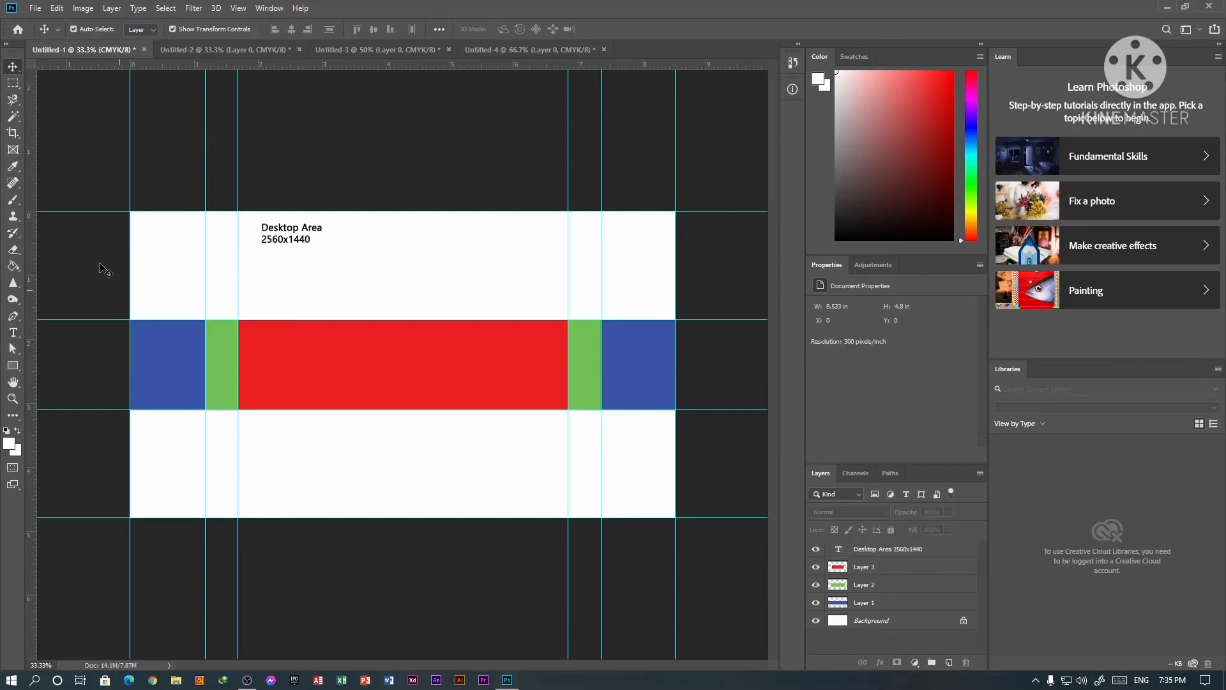
Add a text label "Viewable on all device + Mobile" with "1546x423" beneath it on the red band
left_click(13, 333)
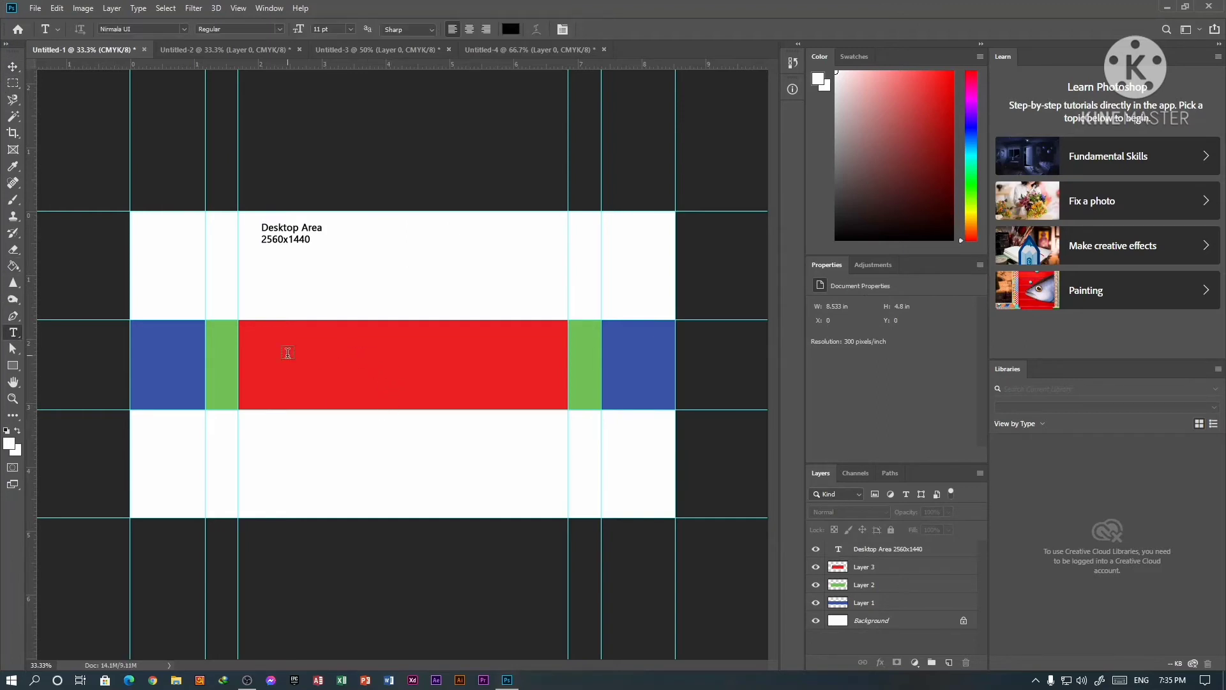
left_click_drag(288, 353, 535, 387)
type("Viewable on all device + Mobile")
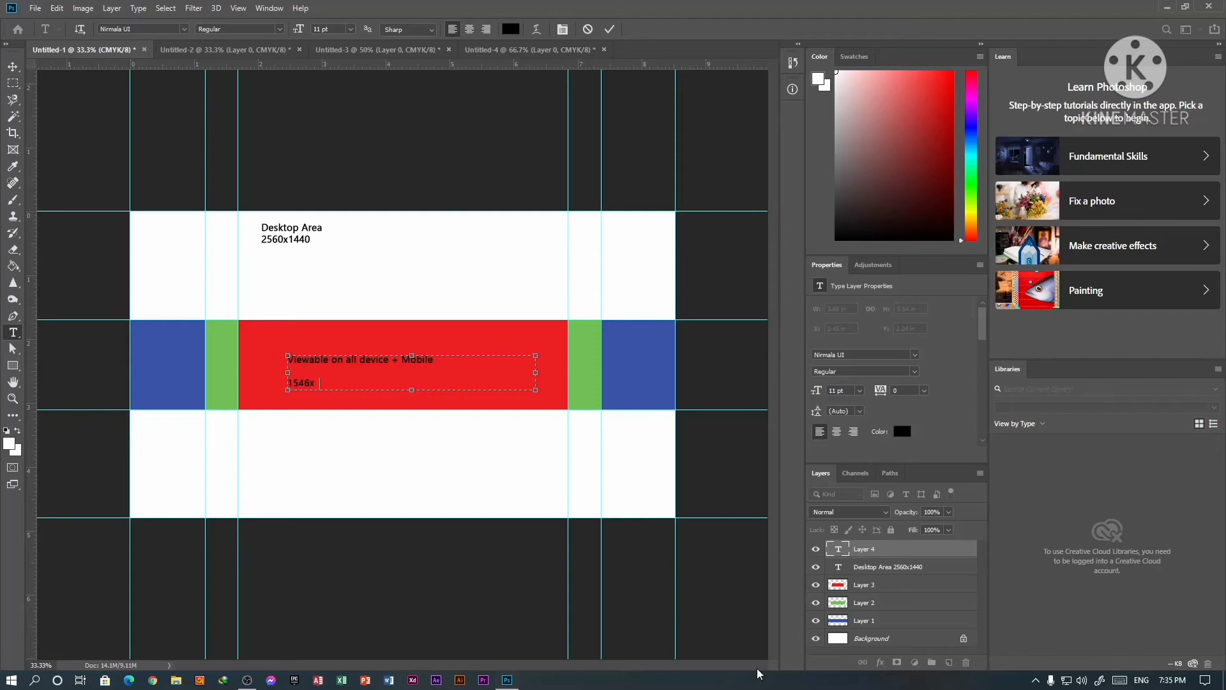
left_click(13, 66)
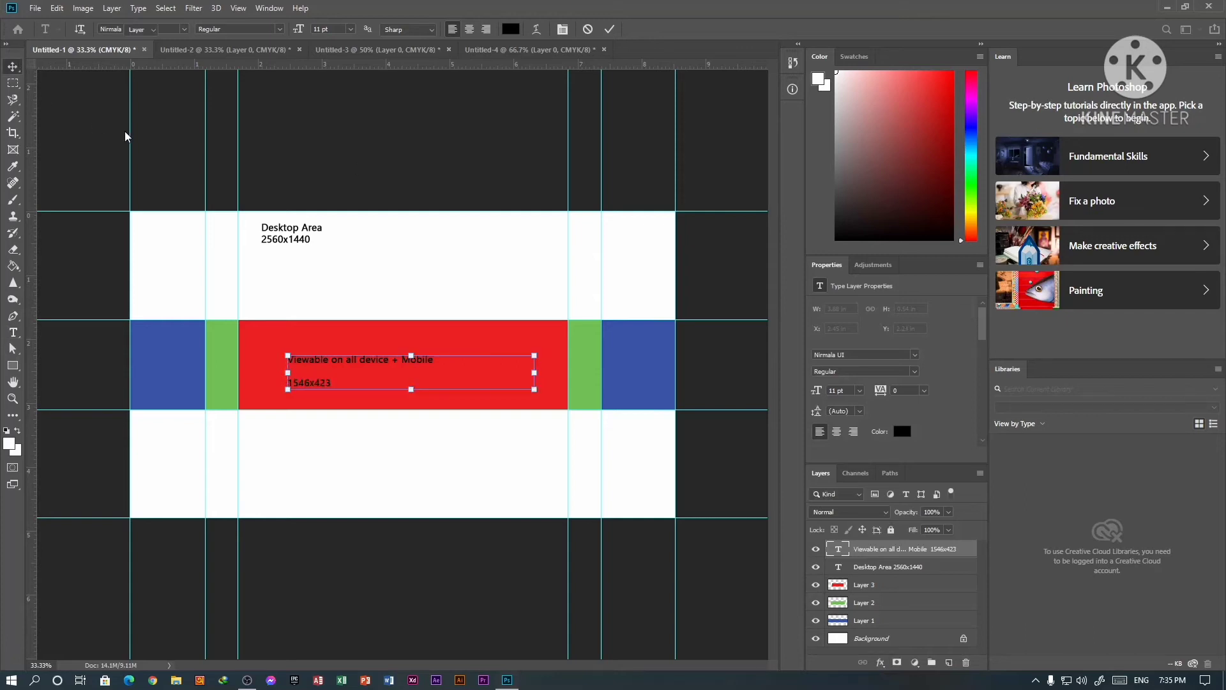
left_click(50, 208)
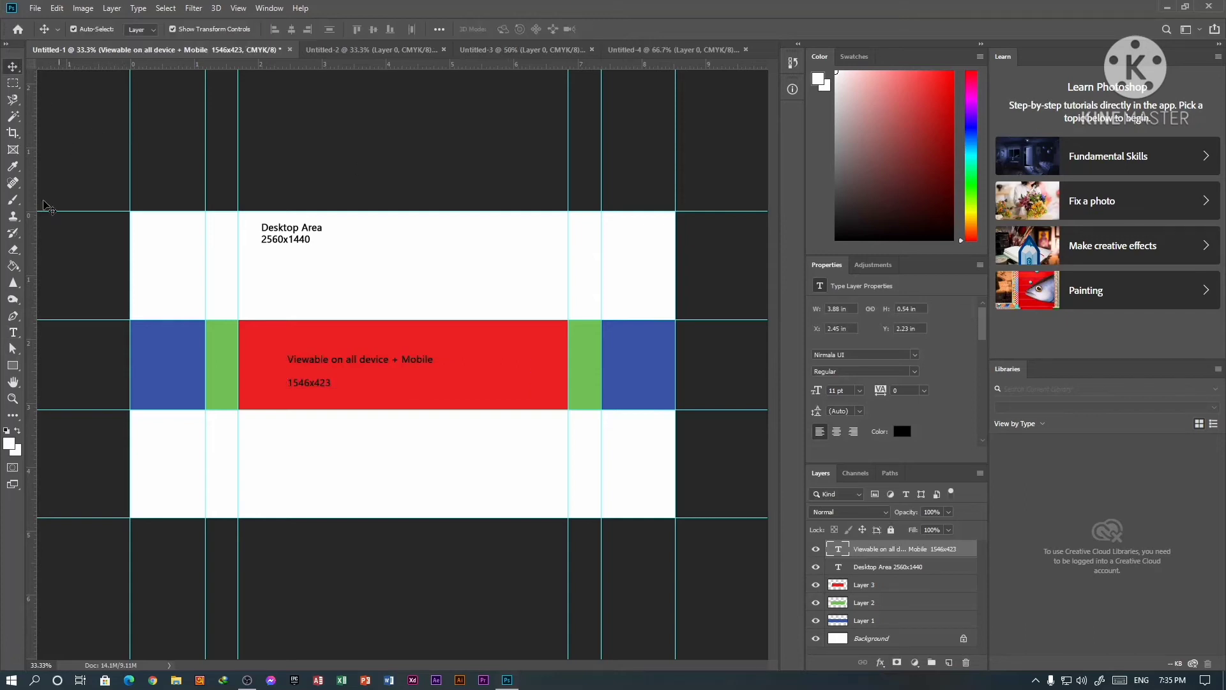
Add a text label "Tablet" on the green section to the left of the red band
left_click(13, 332)
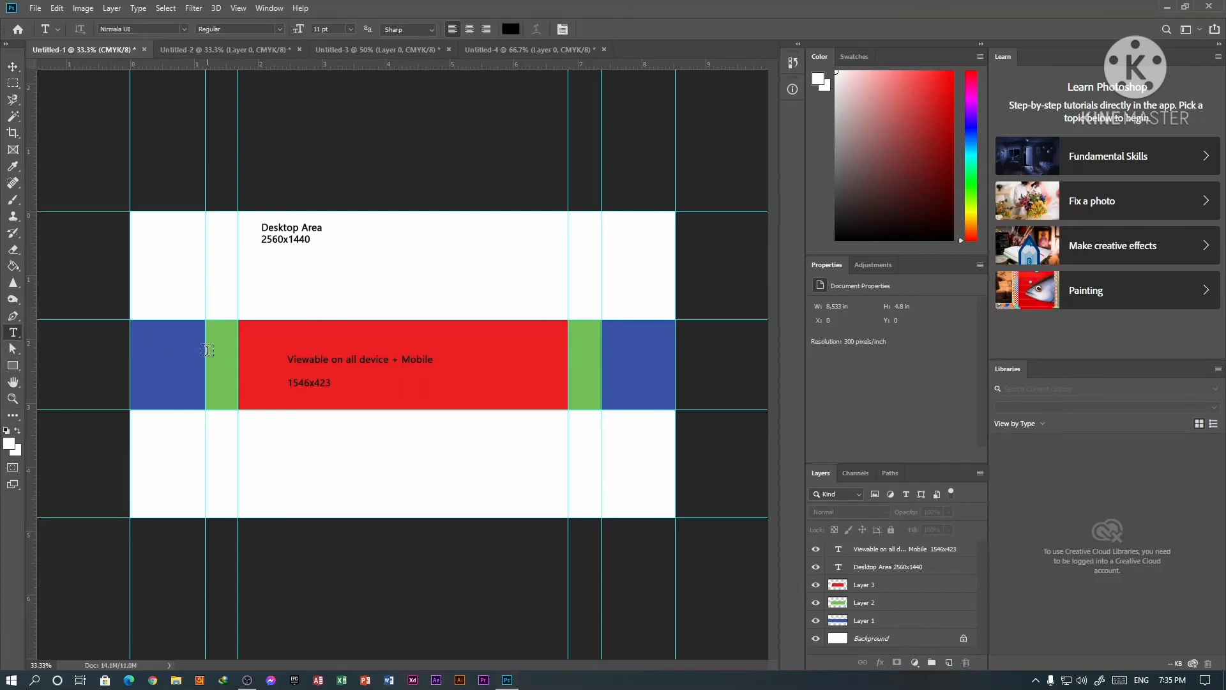
left_click_drag(206, 327, 237, 355)
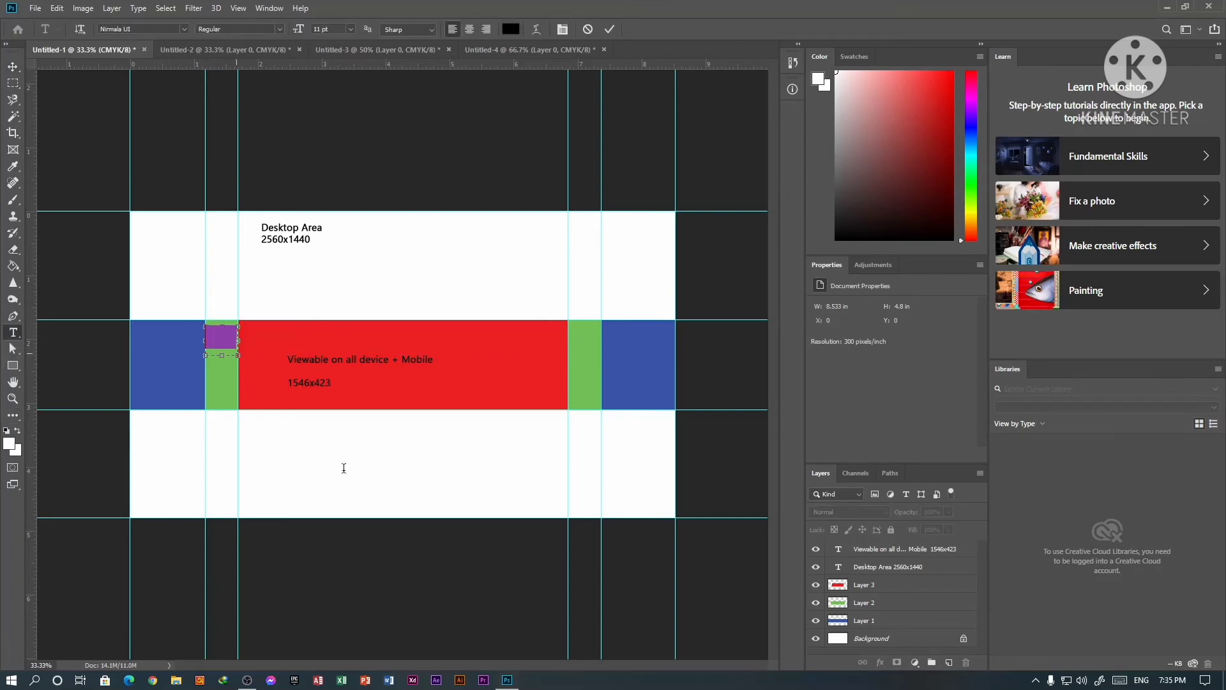
type("Tablet")
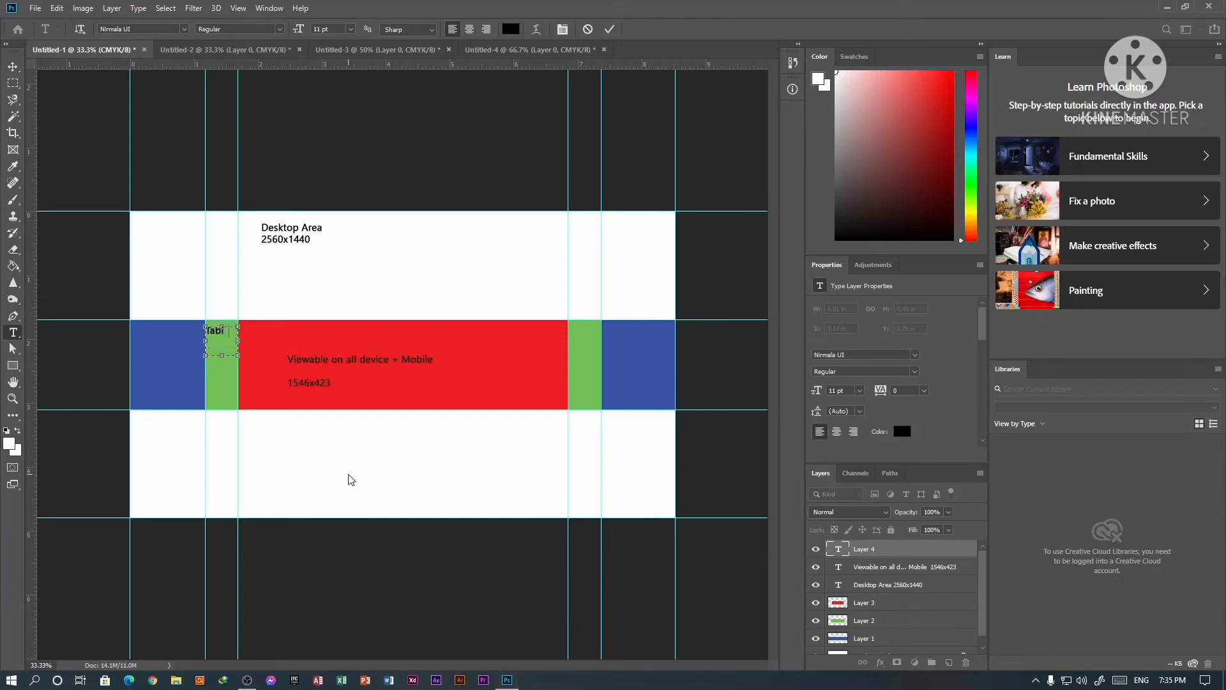
left_click(12, 66)
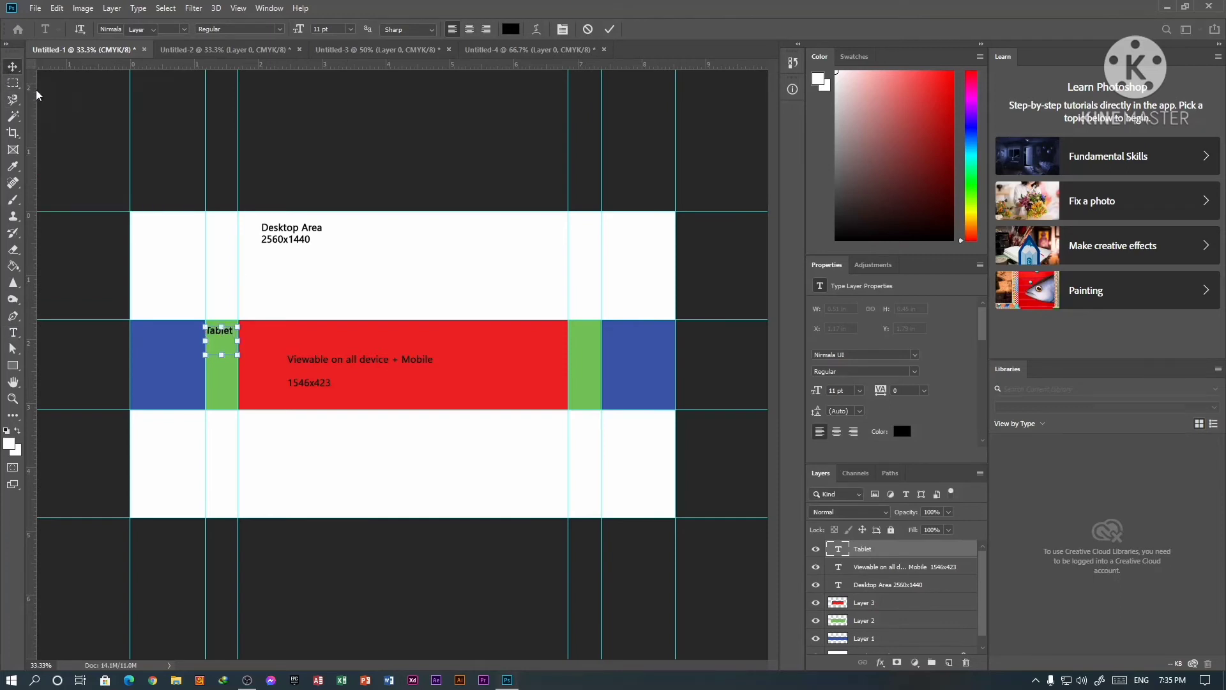
Add a text label "Desktop 2560x423" on two lines on the blue section at the canvas's left side
left_click(13, 333)
left_click_drag(136, 334, 205, 356)
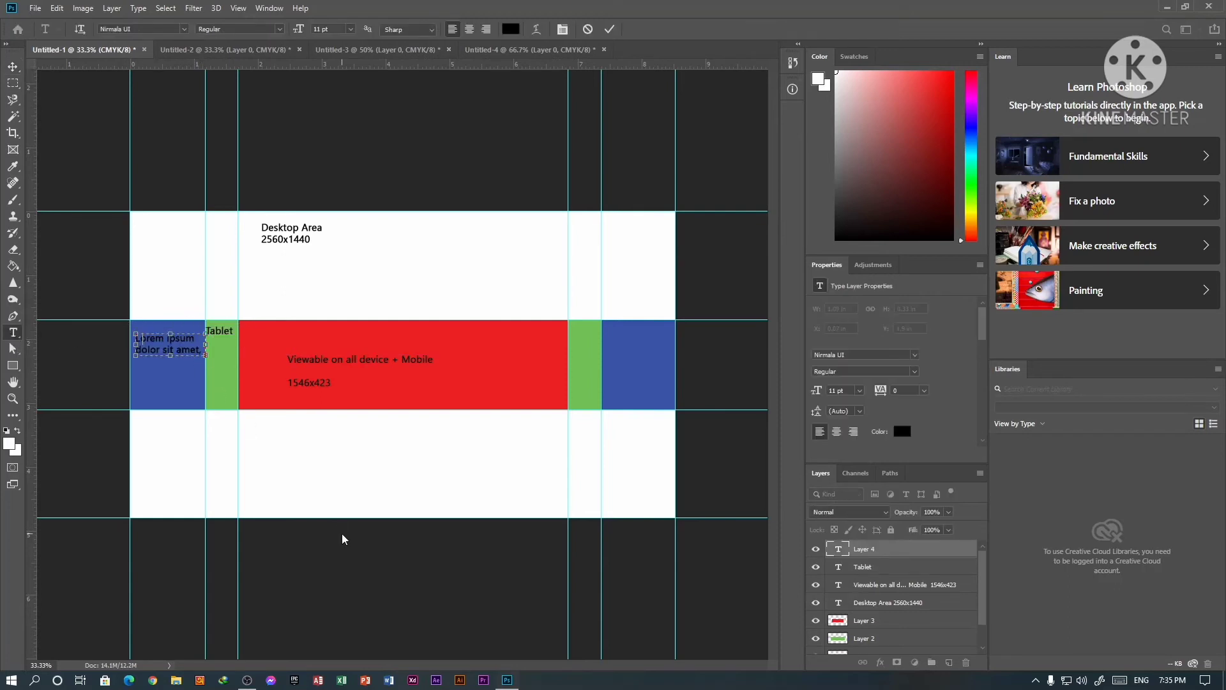
type("Desktop")
left_click(12, 67)
left_click(102, 105)
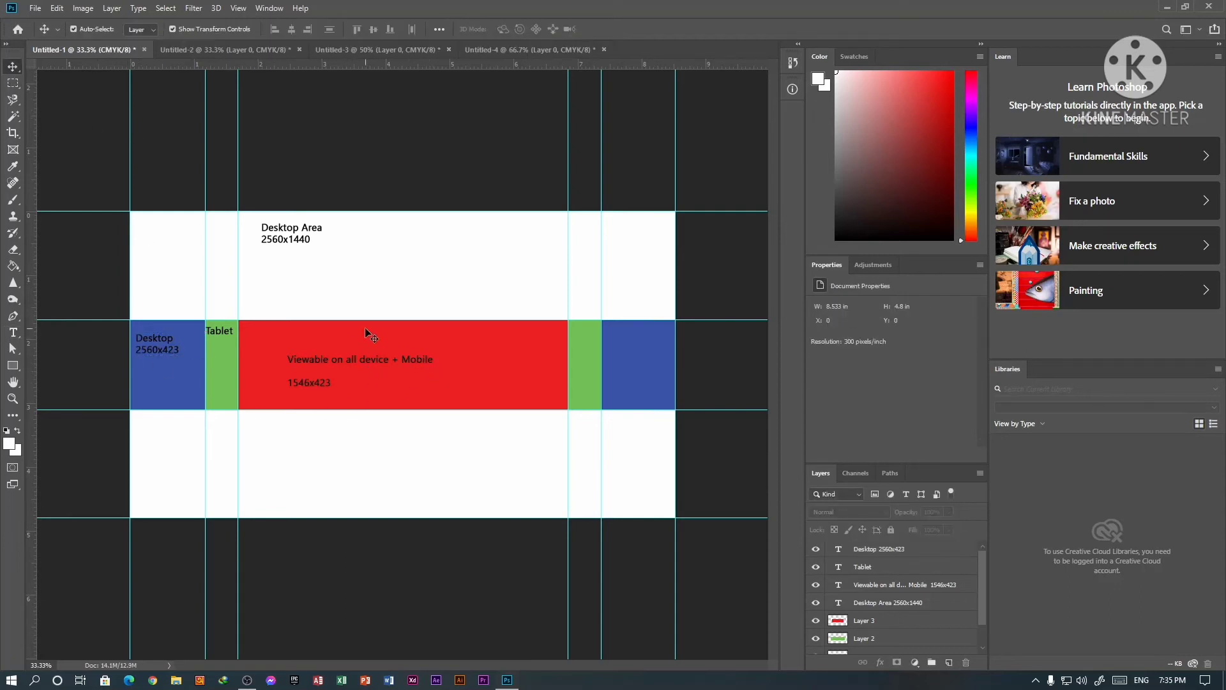
Open the 1546x423 banner JPG from Downloads and copy it into the 2560 × 1440 template, fitted exactly over the red band
left_click(35, 8)
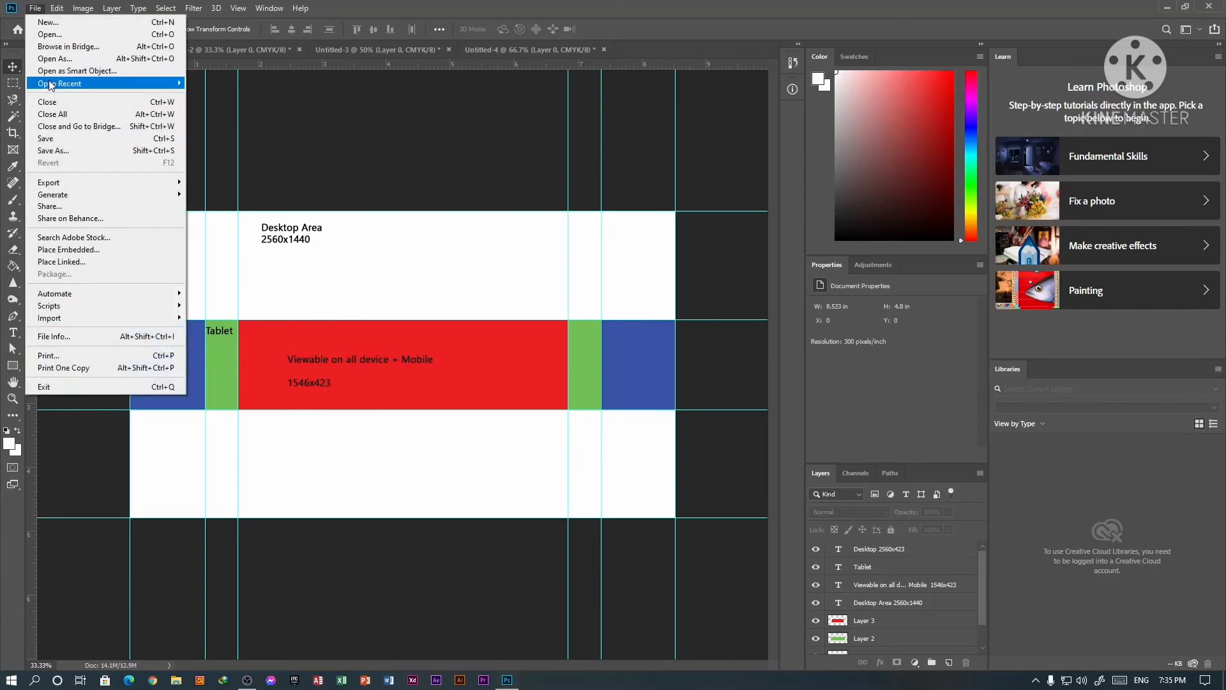
left_click(49, 34)
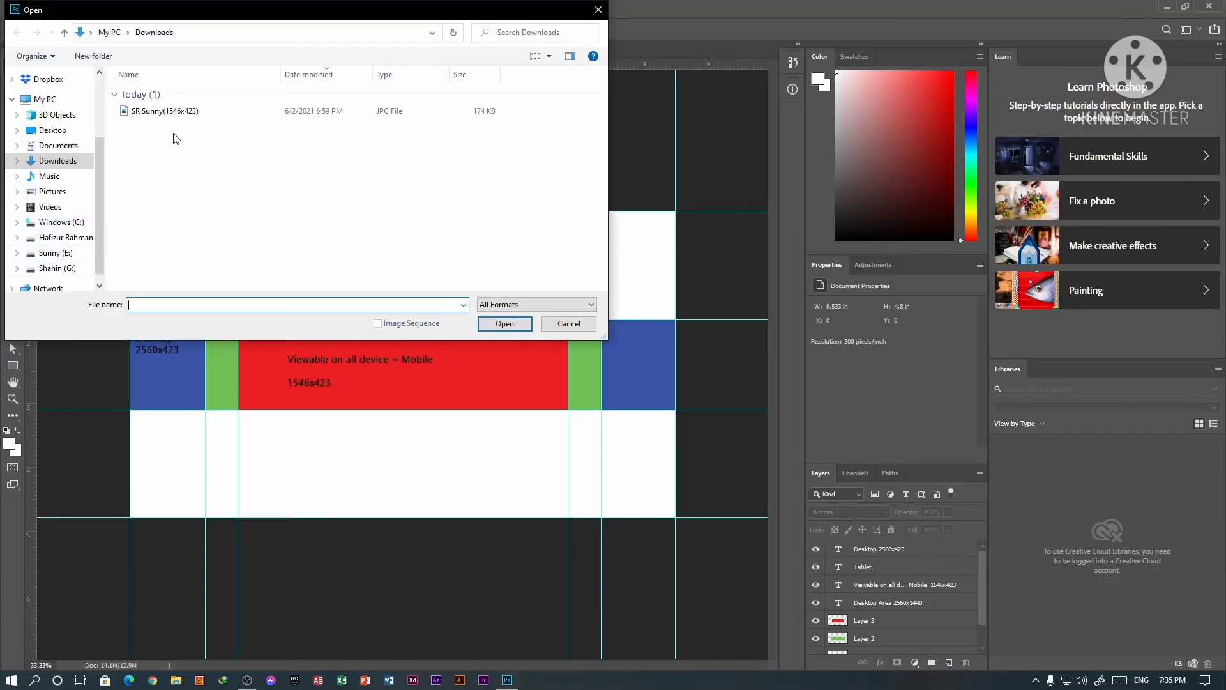
double_click(185, 111)
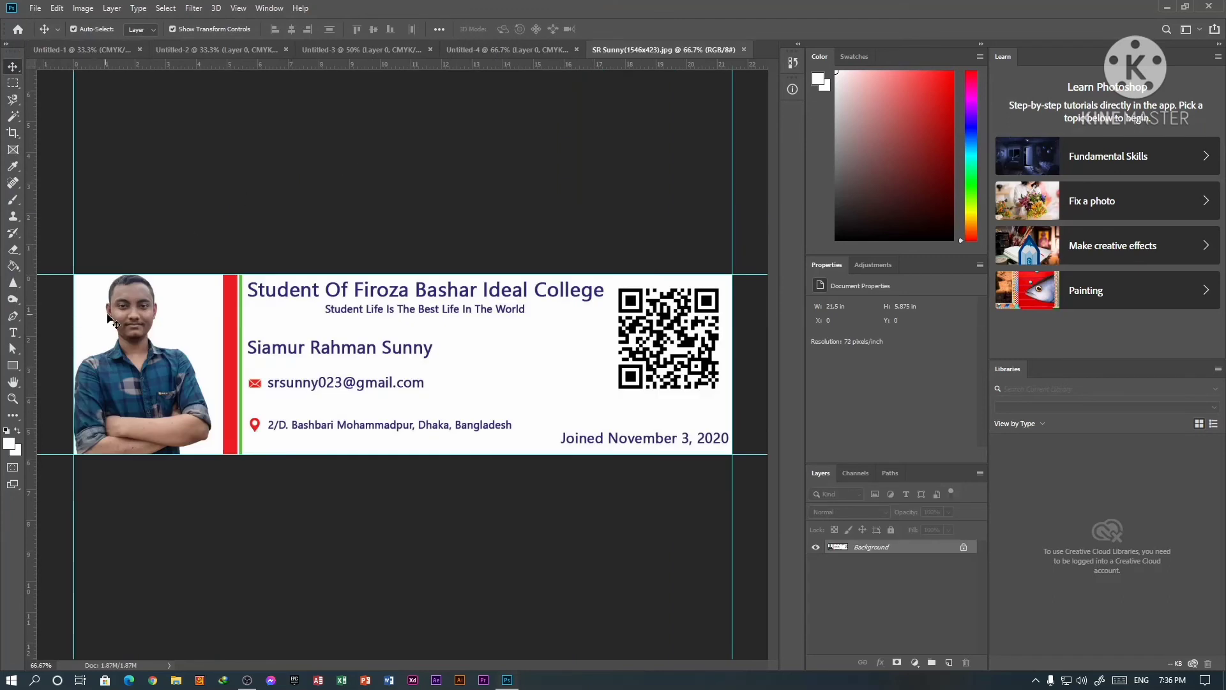
left_click_drag(491, 356, 433, 370)
left_click(605, 282)
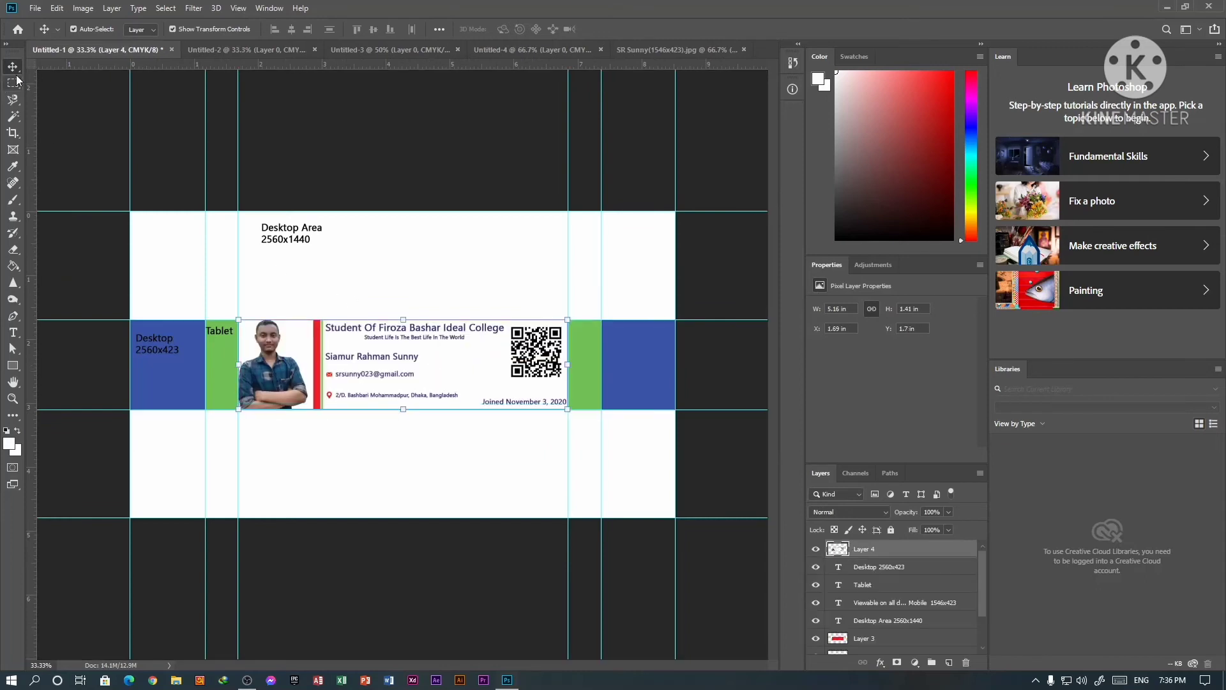
left_click(71, 124)
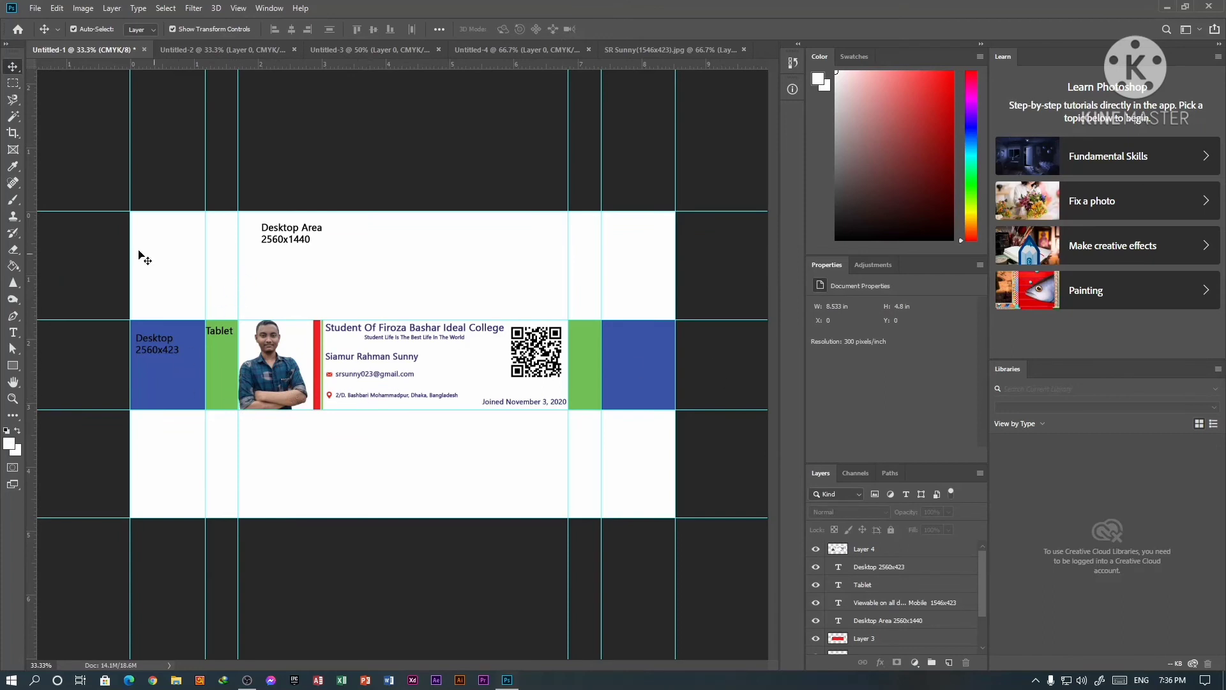
Cover the green and blue sections on both sides of the banner with white rectangles of 736 × 987 px (left) and 607 × 819 px (right)
left_click(12, 365)
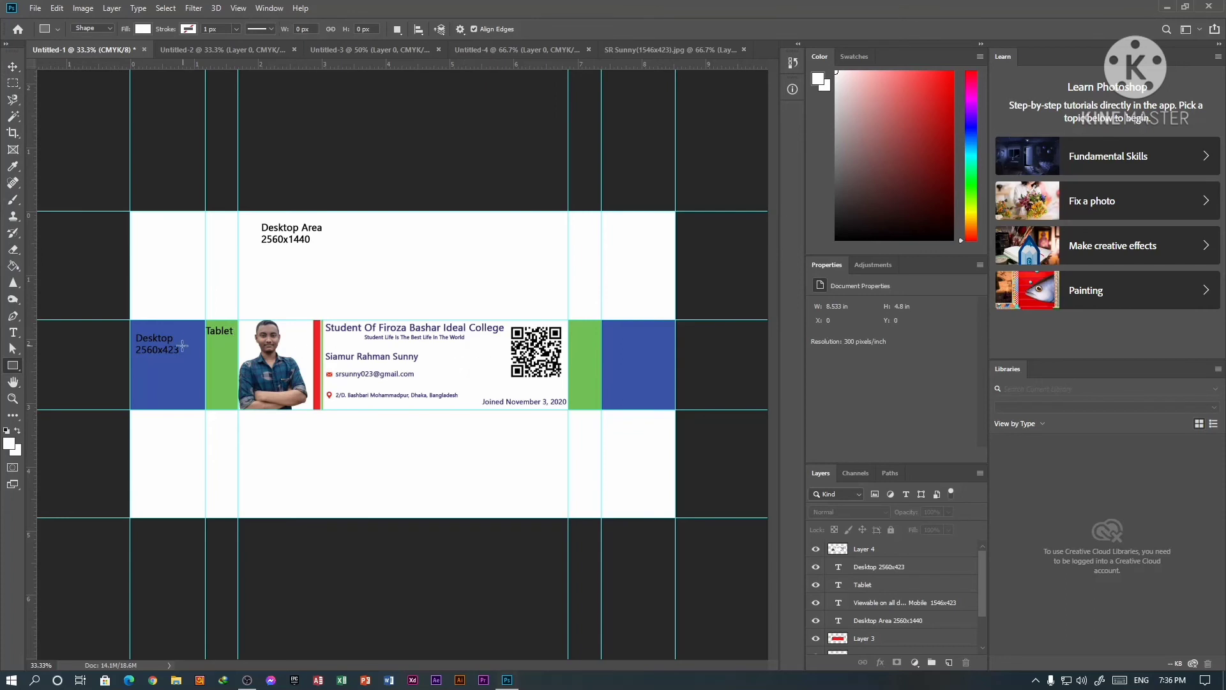
left_click_drag(82, 272, 238, 483)
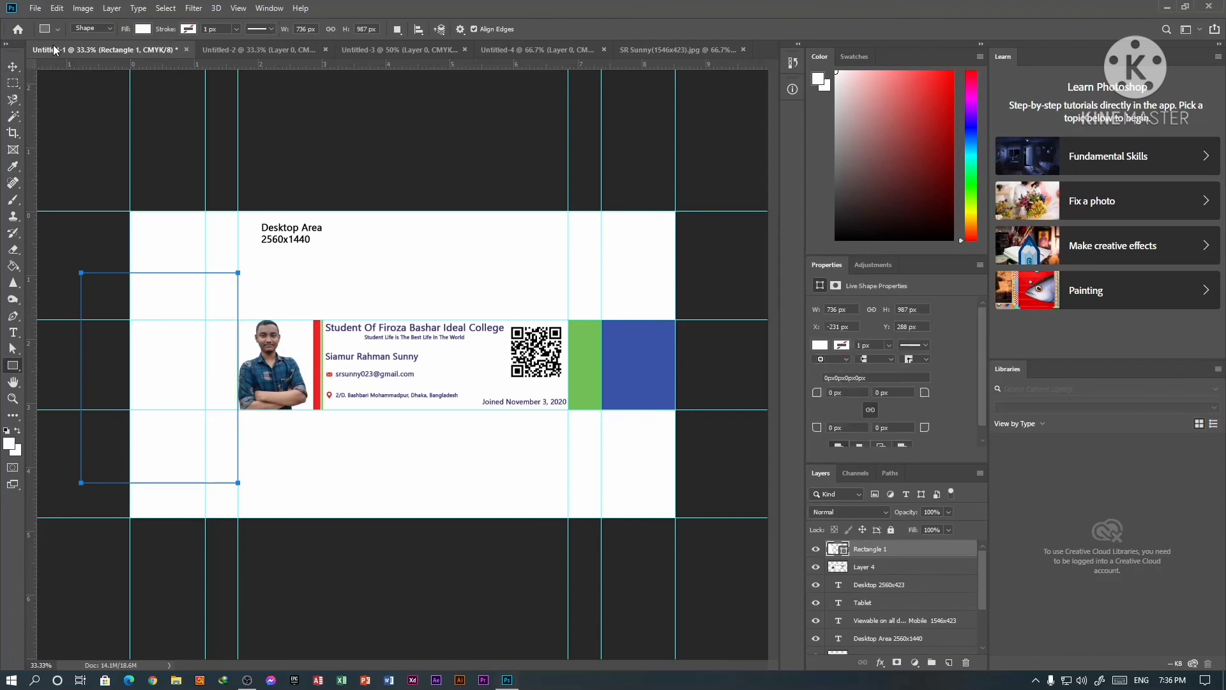
left_click_drag(697, 458, 568, 284)
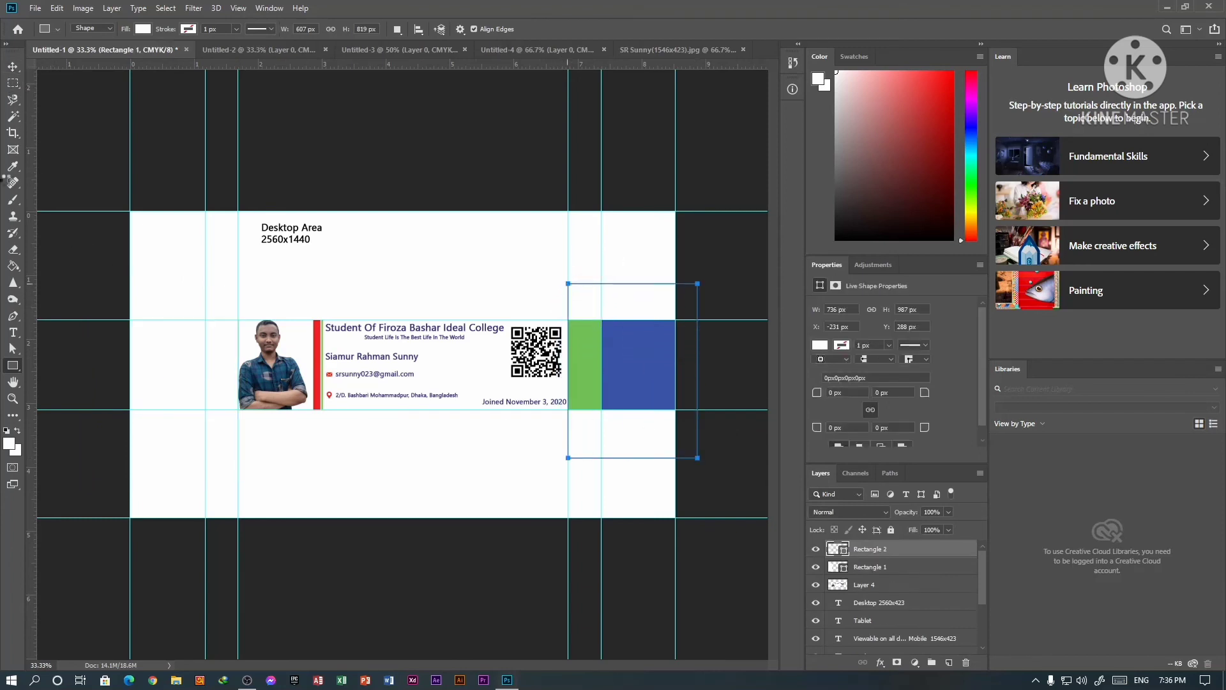
left_click(13, 67)
left_click(57, 121)
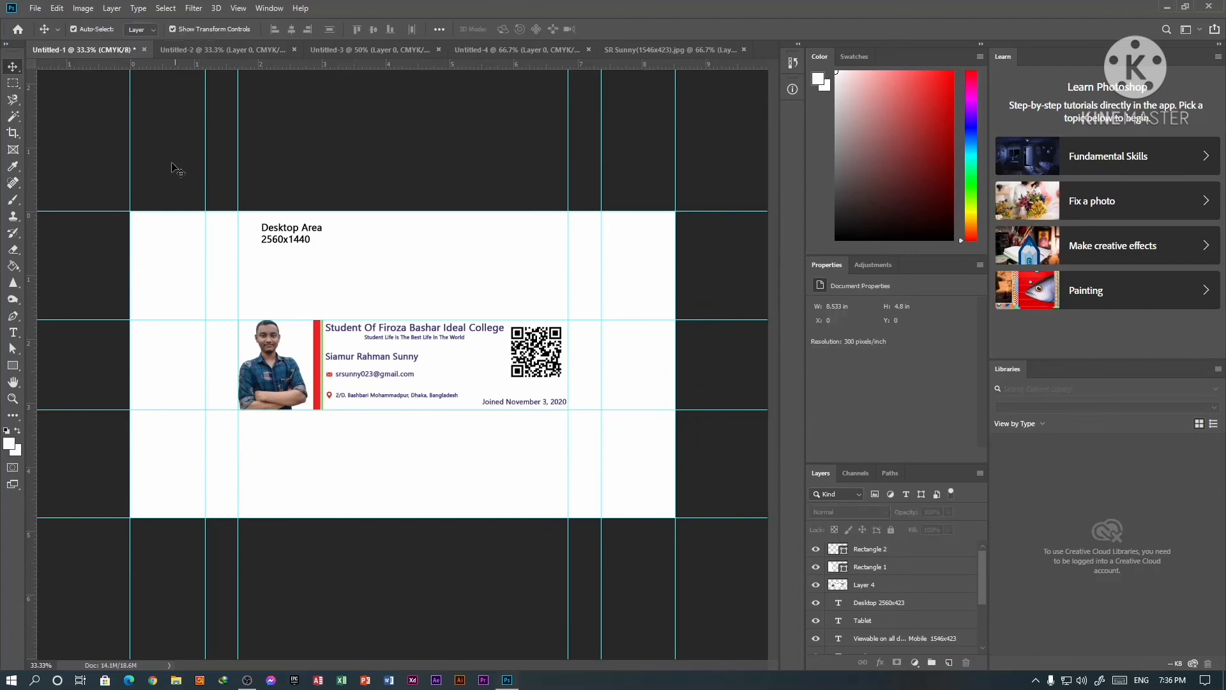
Save the finished banner as a JPEG named Untitled-1 on drive G:, accepting the JPEG options
left_click(35, 8)
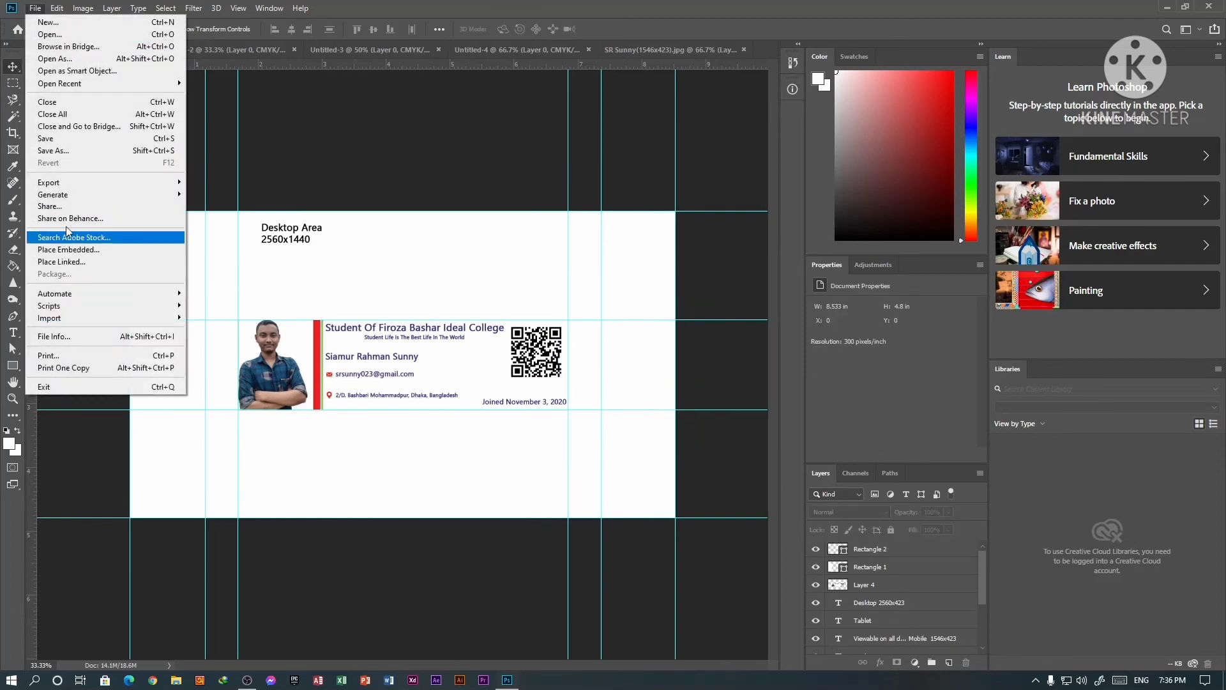
left_click(61, 152)
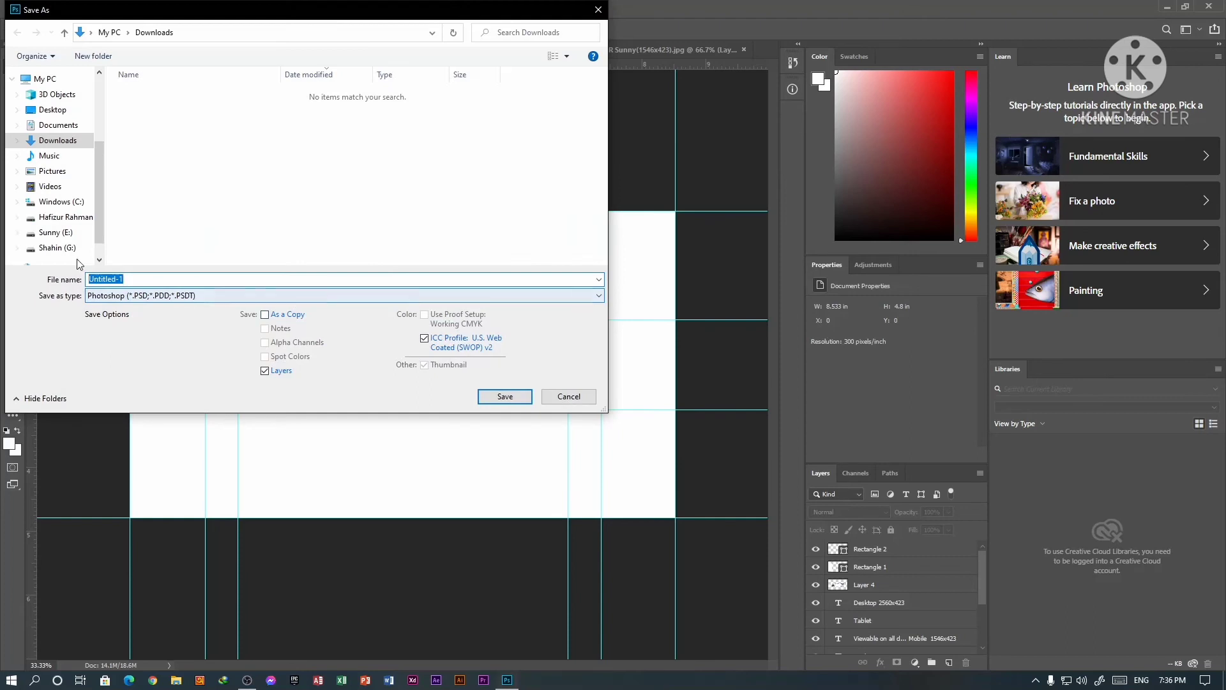
left_click(72, 247)
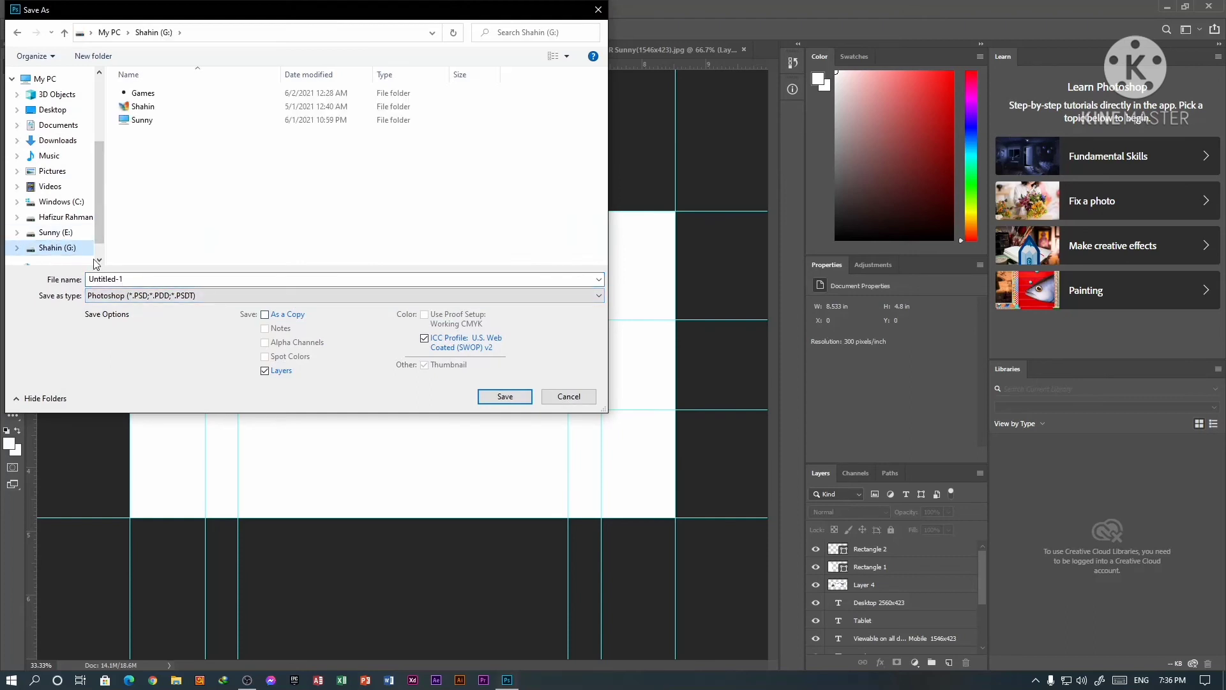
left_click(144, 295)
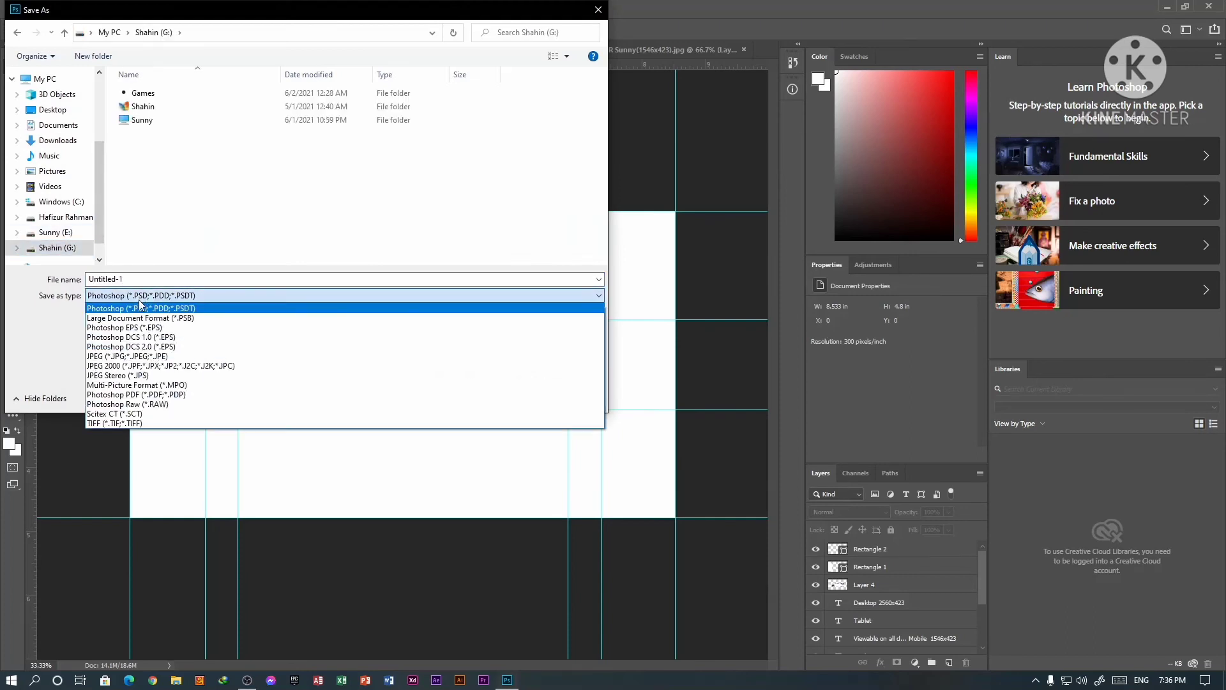
left_click(153, 358)
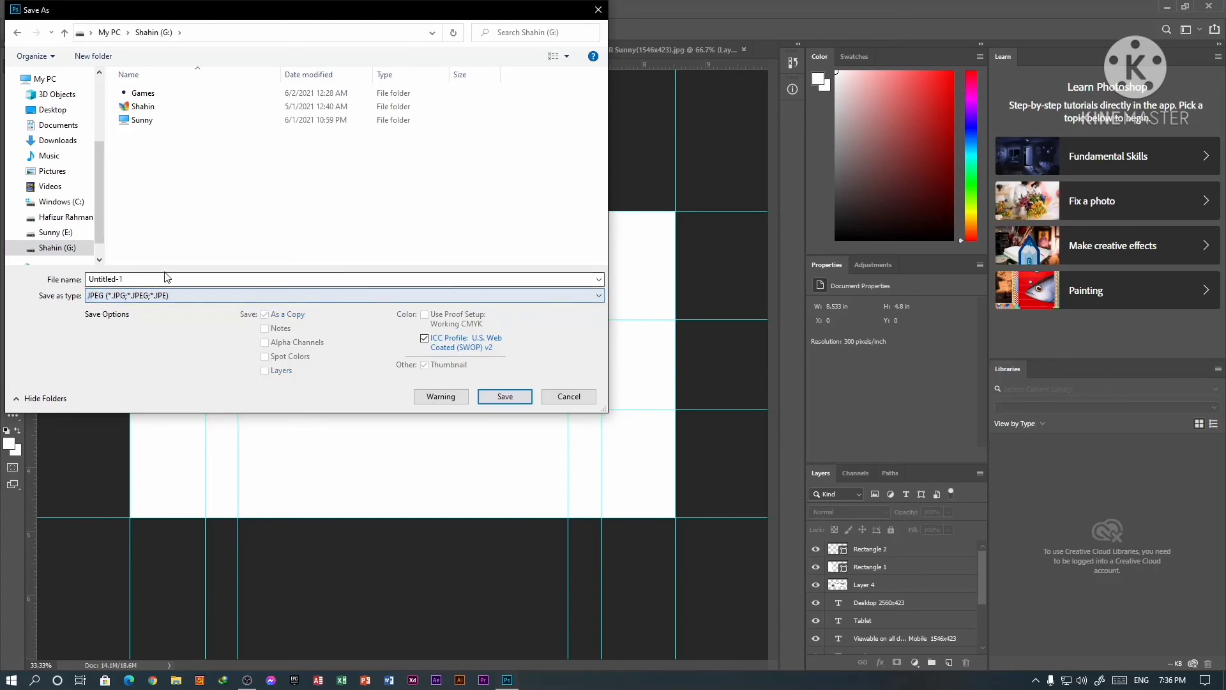
left_click(505, 396)
left_click(681, 175)
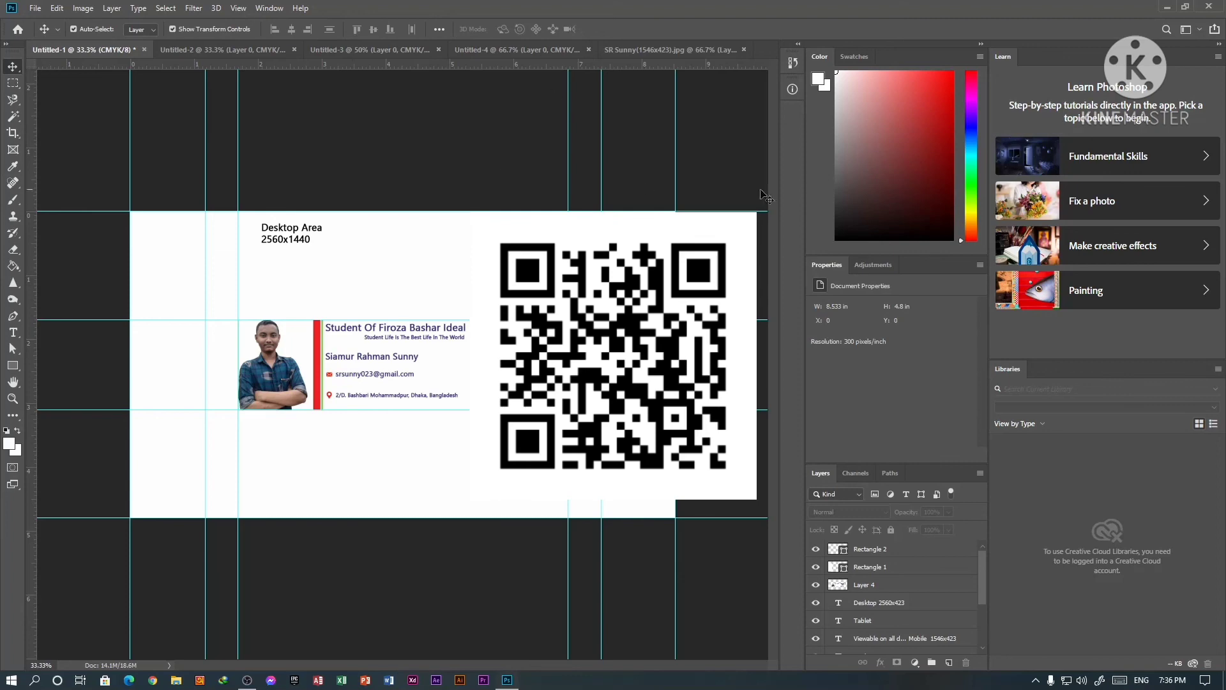
Switch to Chrome, go to studio.youtube.com and open the Branding settings in the channel customisation
left_click(1166, 8)
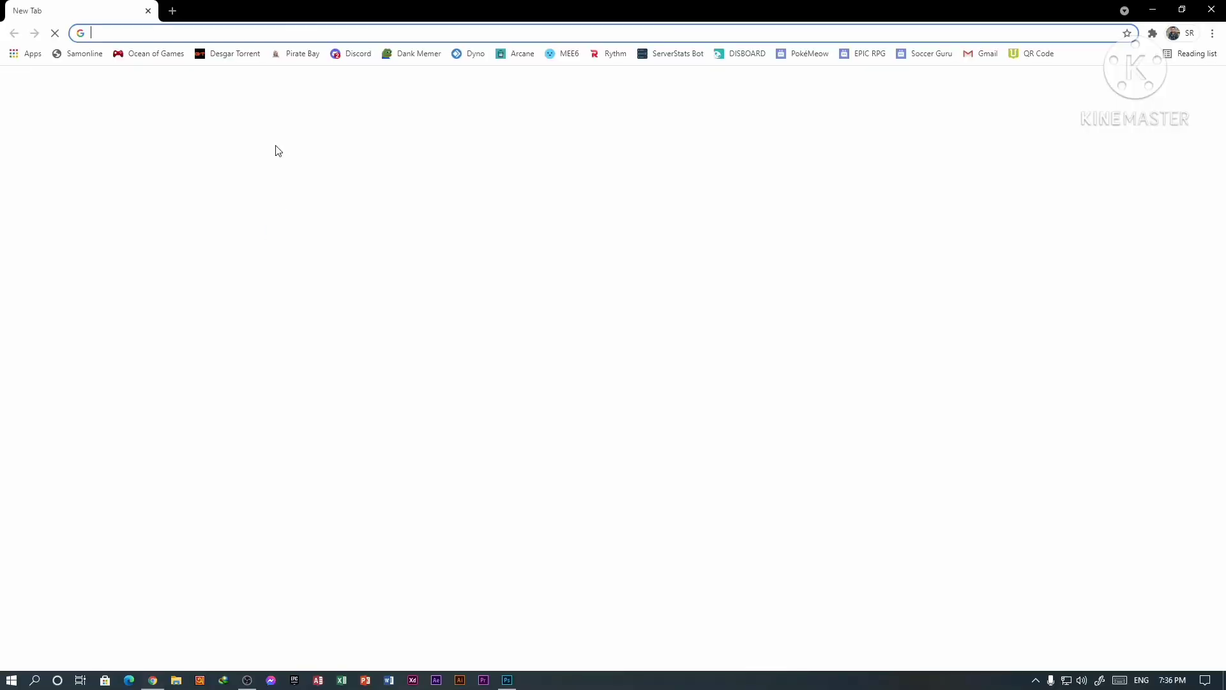
type("studio.youtube.com")
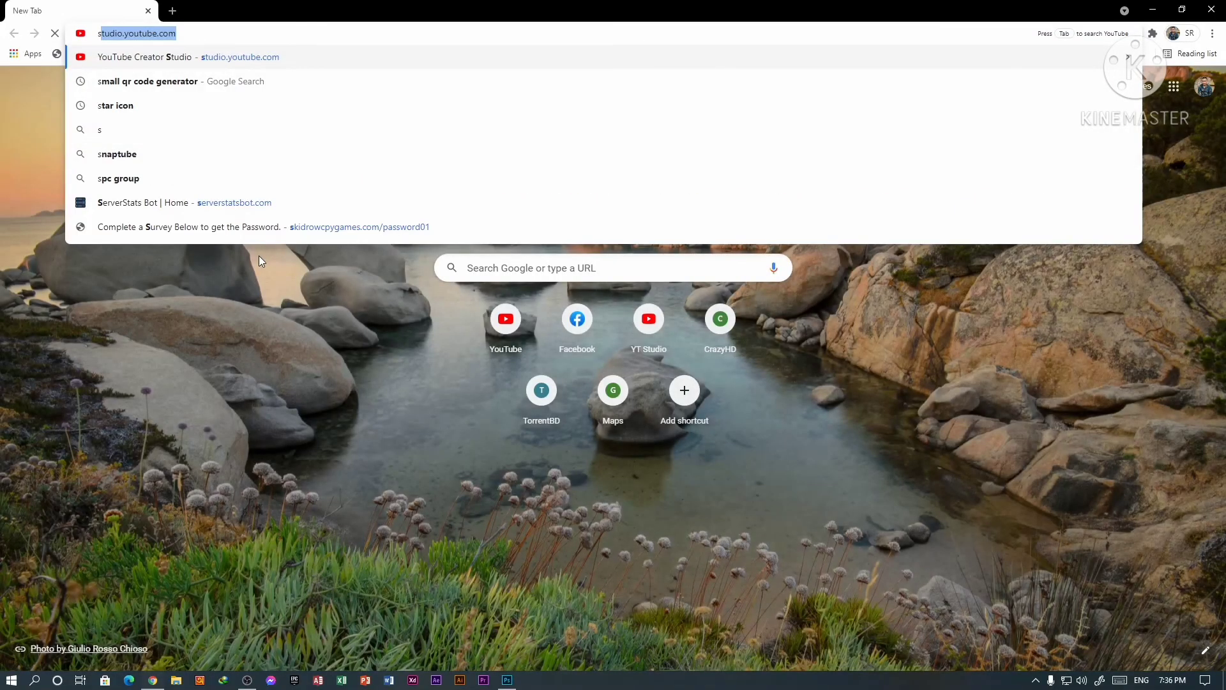
key("Return")
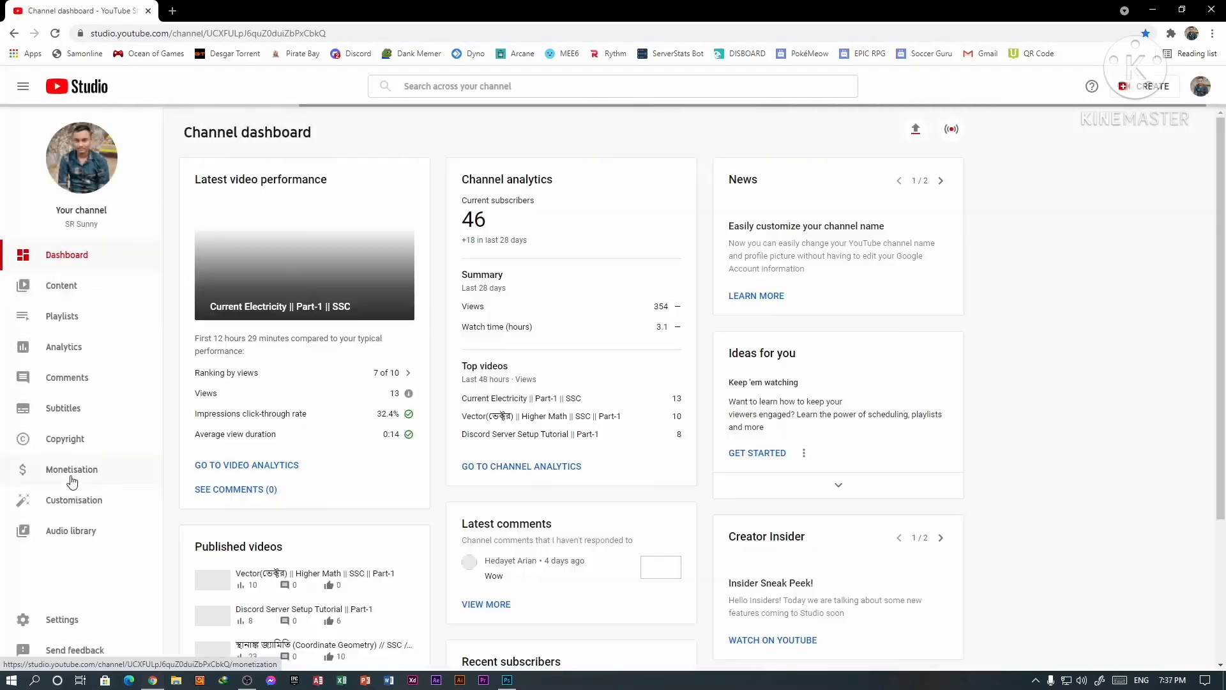
left_click(78, 504)
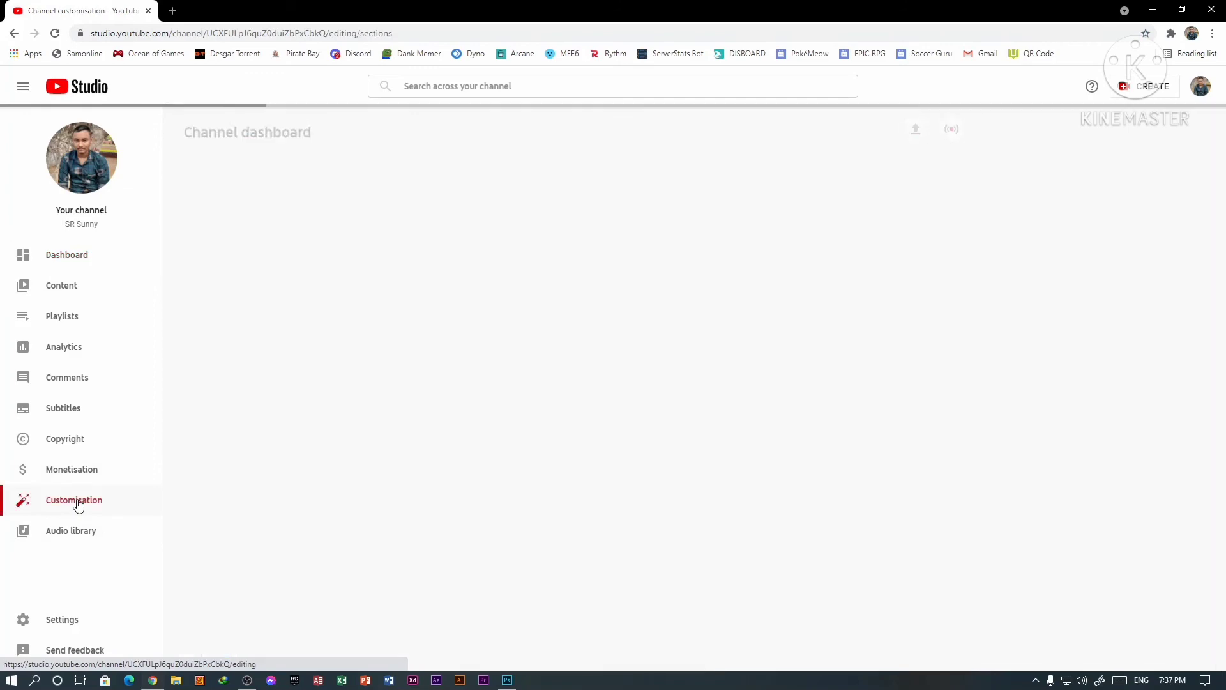
left_click(266, 170)
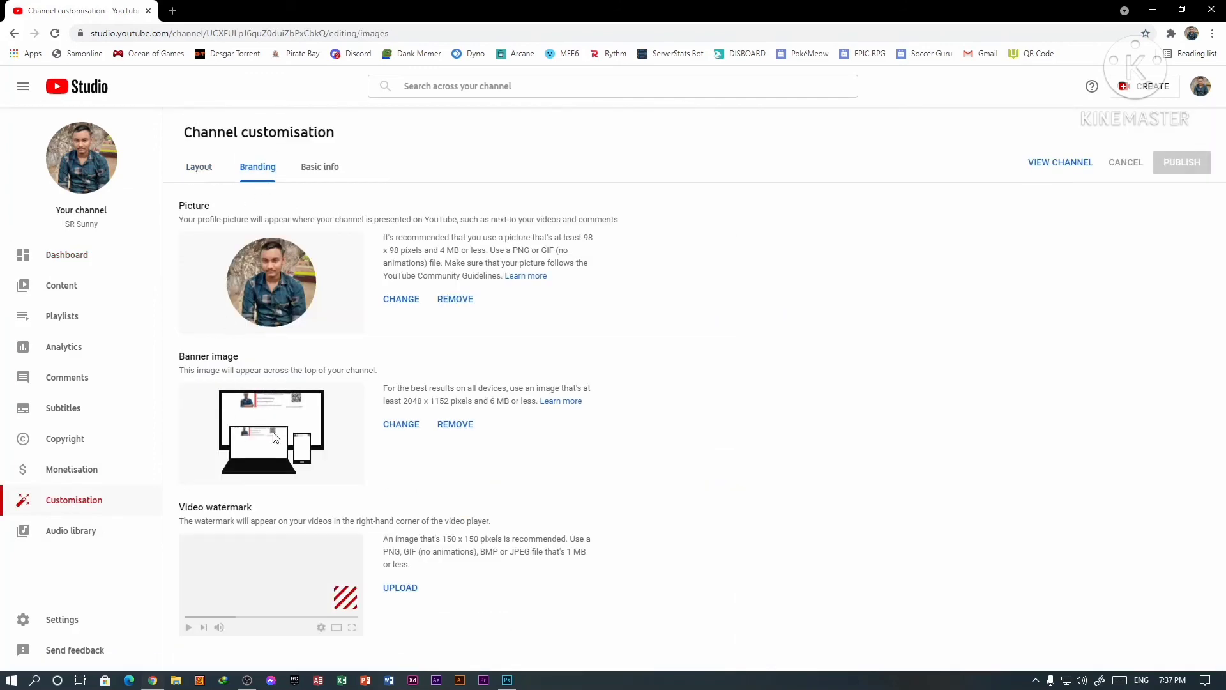
Preview the saved JPEG from drive G: as the channel's banner image, then cancel without applying it and close the page
left_click(399, 425)
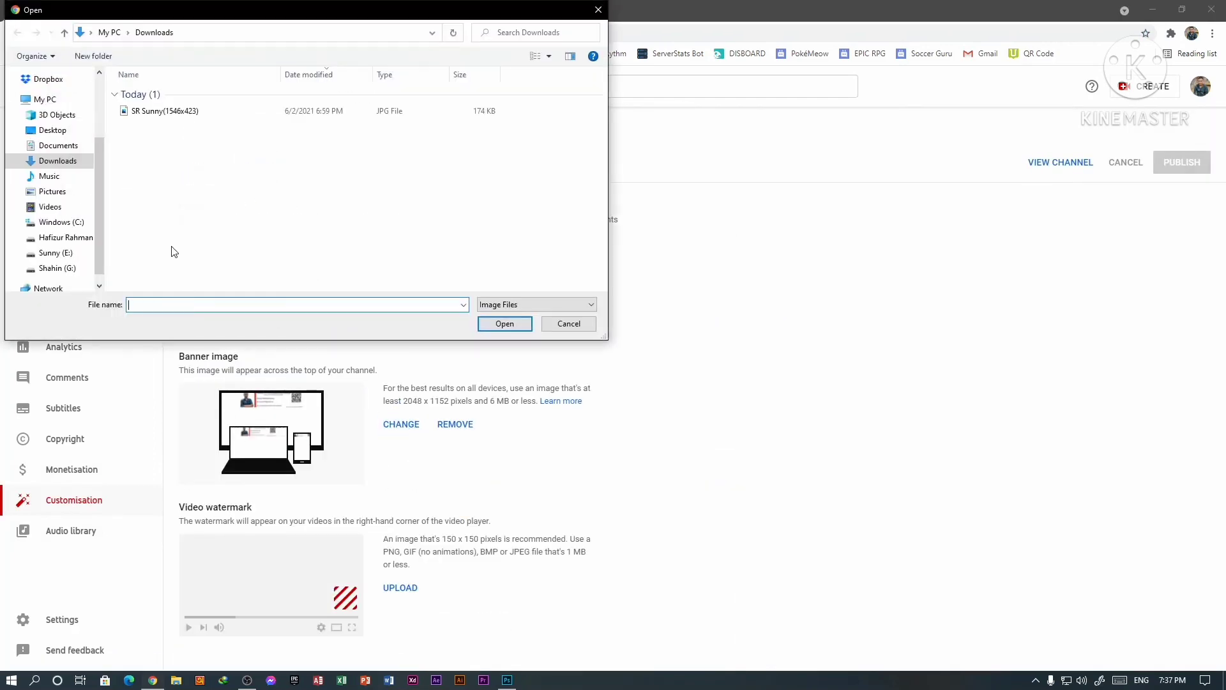
left_click(55, 268)
left_click(152, 136)
double_click(153, 134)
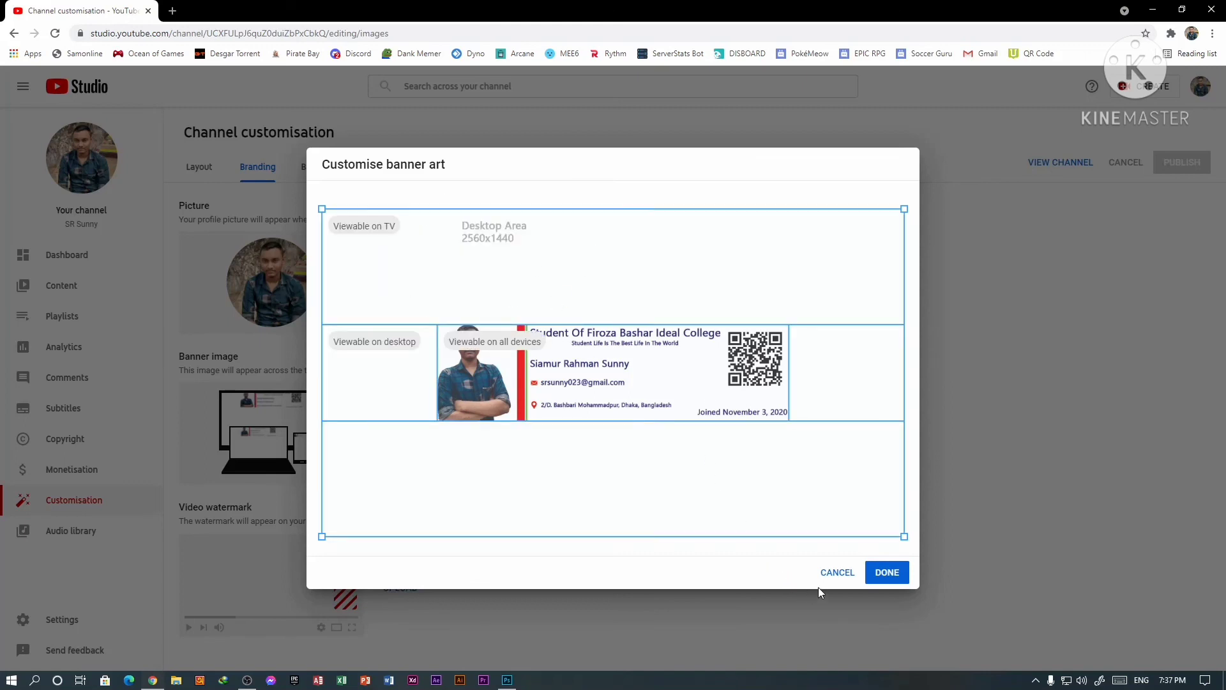
left_click(841, 573)
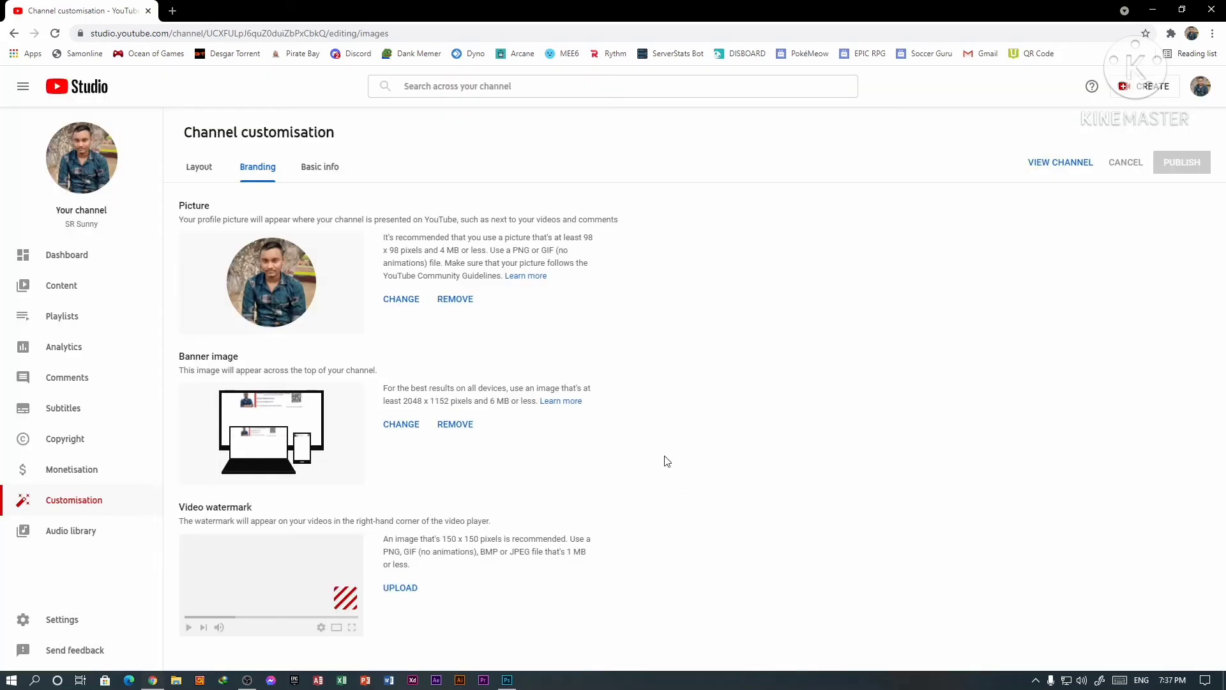
left_click(149, 11)
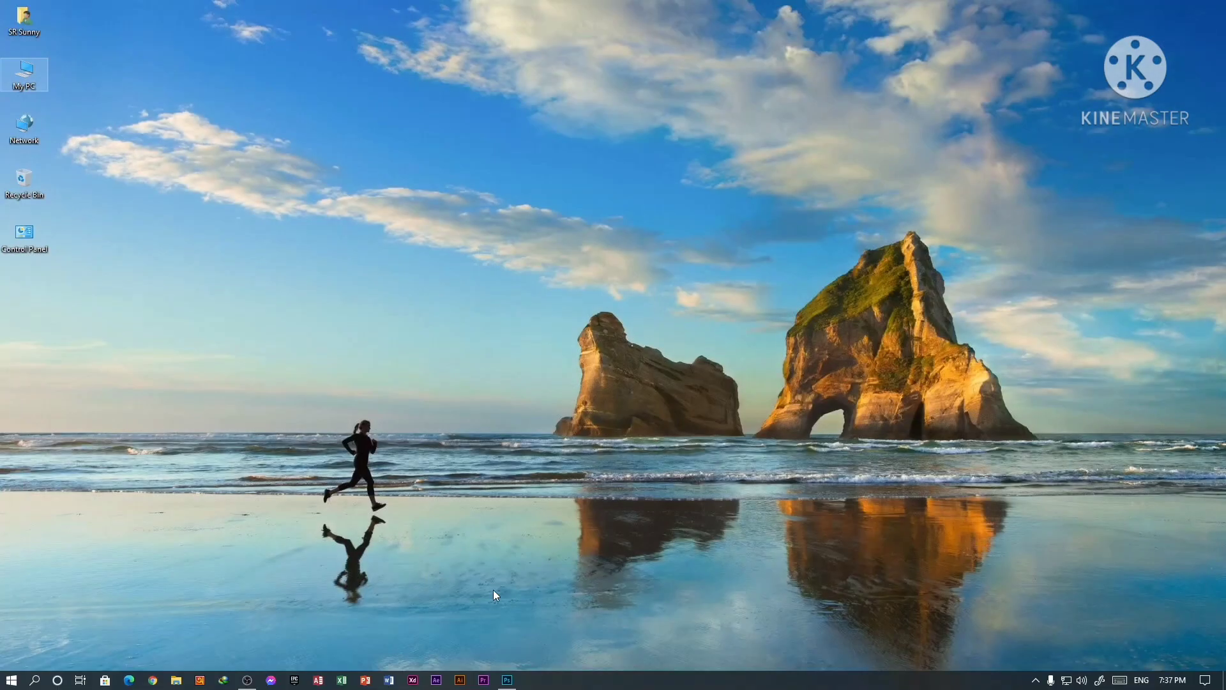
left_click(247, 680)
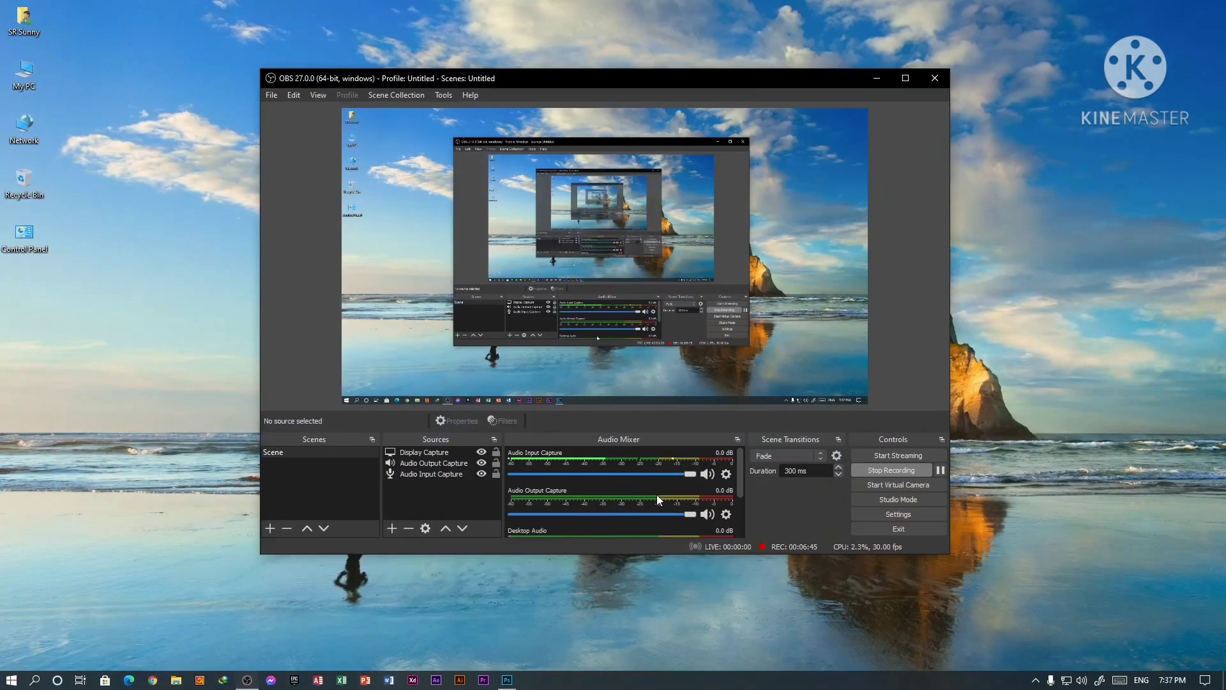